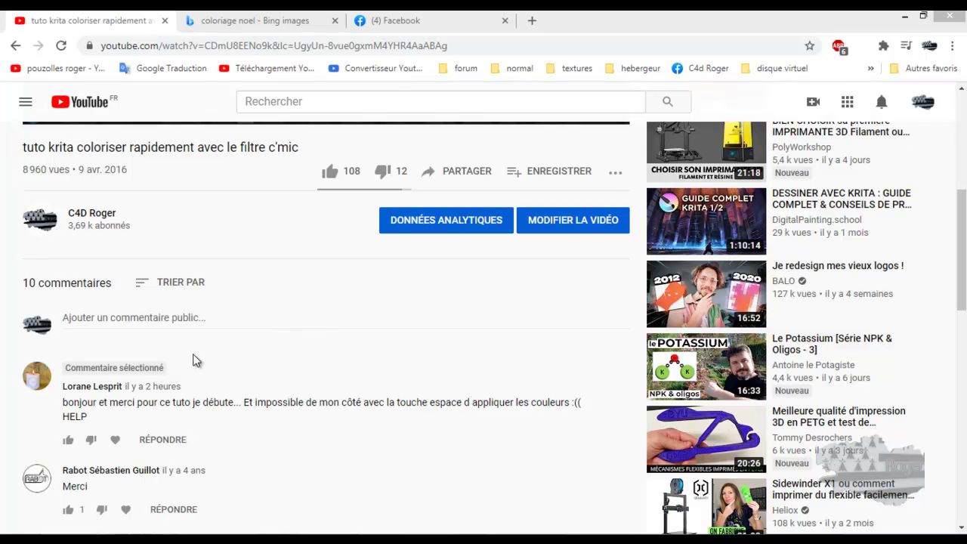
- Leave the YouTube G'MIC colouring tutorial in Chrome and bring Krita to the front
{"action": "scroll", "coordinate": [274, 340], "scroll_direction": "up", "scroll_amount": 2}
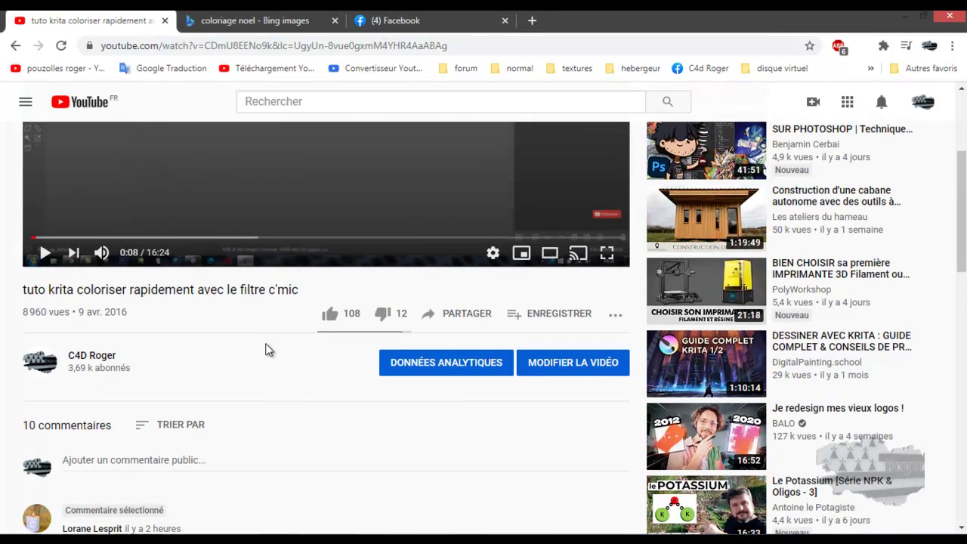
{"action": "scroll", "coordinate": [268, 352], "scroll_direction": "up", "scroll_amount": 1}
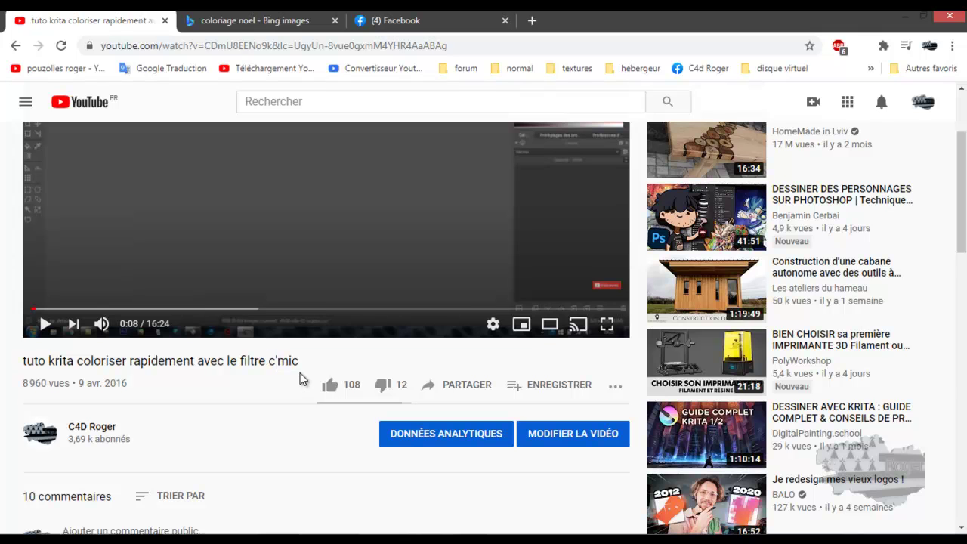
{"action": "left_click", "coordinate": [469, 518]}
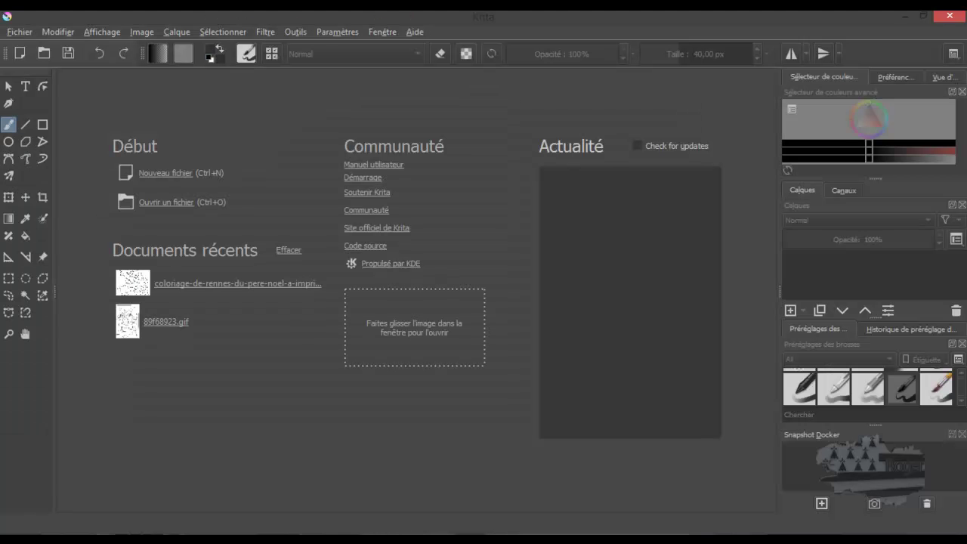
- Open the Santa line drawing 89f68923.gif from the Bureau folder
{"action": "left_click", "coordinate": [18, 34]}
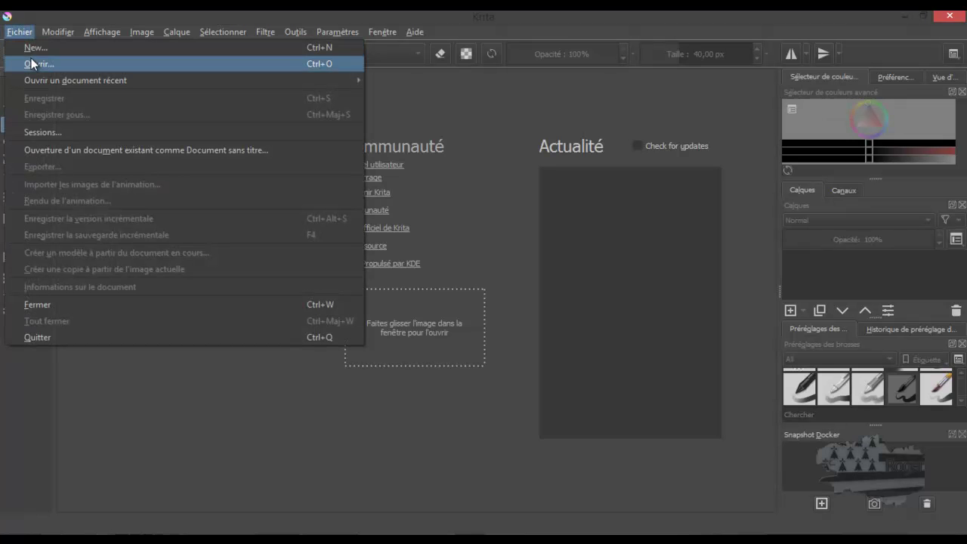
{"action": "left_click", "coordinate": [31, 58]}
{"action": "left_click_drag", "start_coordinate": [371, 134], "coordinate": [379, 215]}
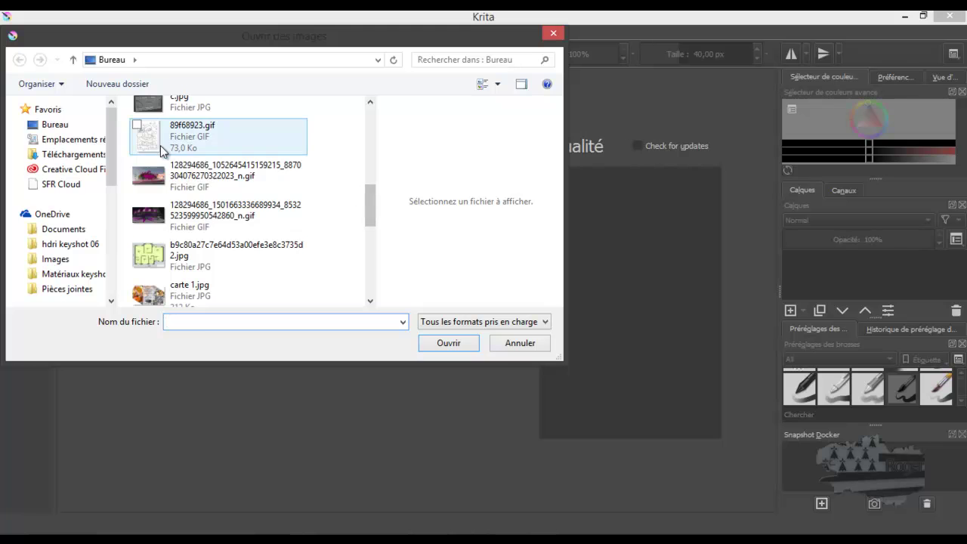
{"action": "left_click", "coordinate": [151, 140]}
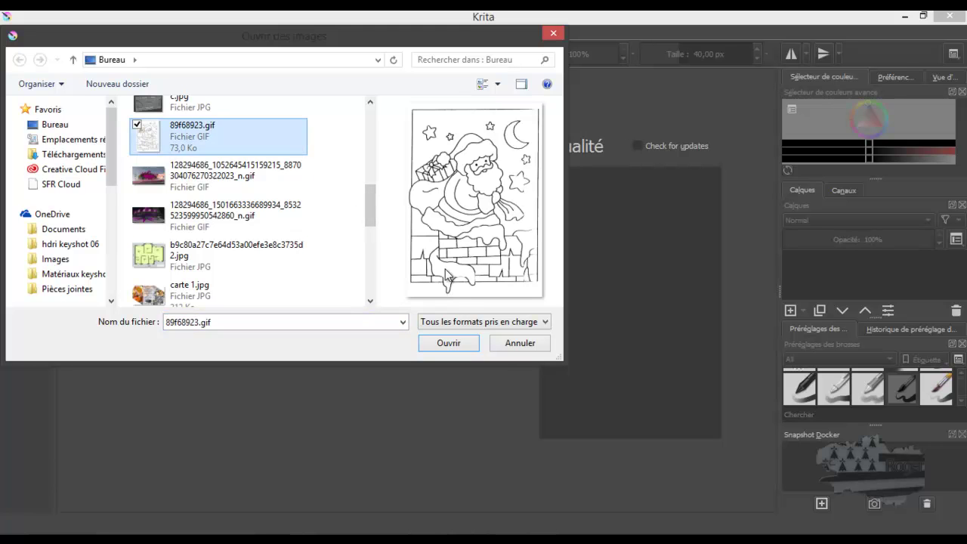
{"action": "left_click", "coordinate": [449, 343]}
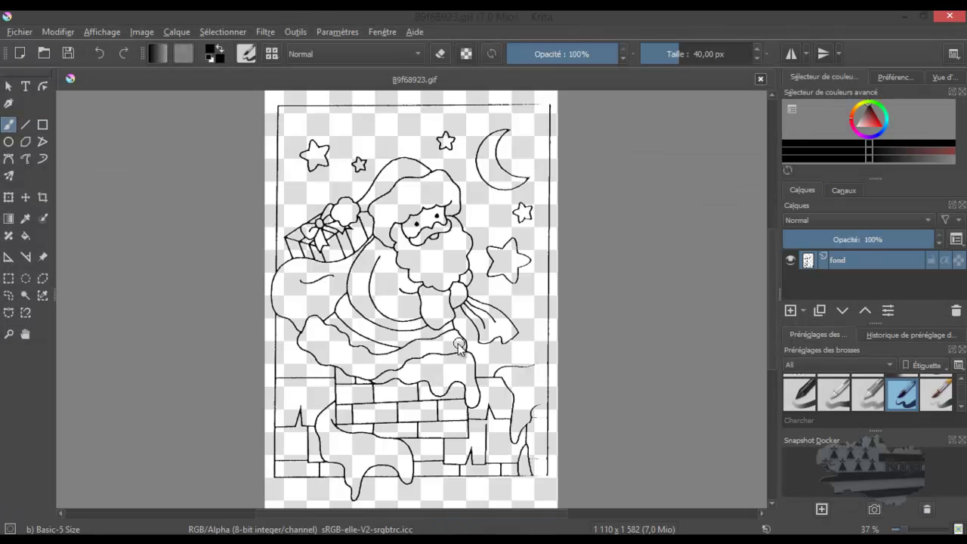
- Zoom around the Santa drawing, then launch G'MIC-Qt and drag its window into view
{"action": "scroll", "coordinate": [406, 375], "scroll_direction": "up", "scroll_amount": 2}
{"action": "scroll", "coordinate": [406, 376], "scroll_direction": "up", "scroll_amount": 3}
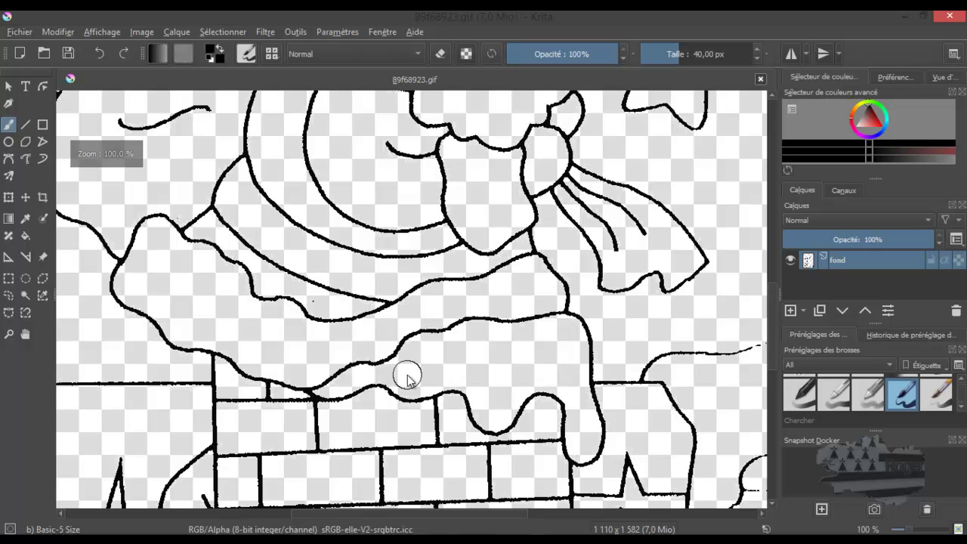
{"action": "scroll", "coordinate": [406, 376], "scroll_direction": "down", "scroll_amount": 2}
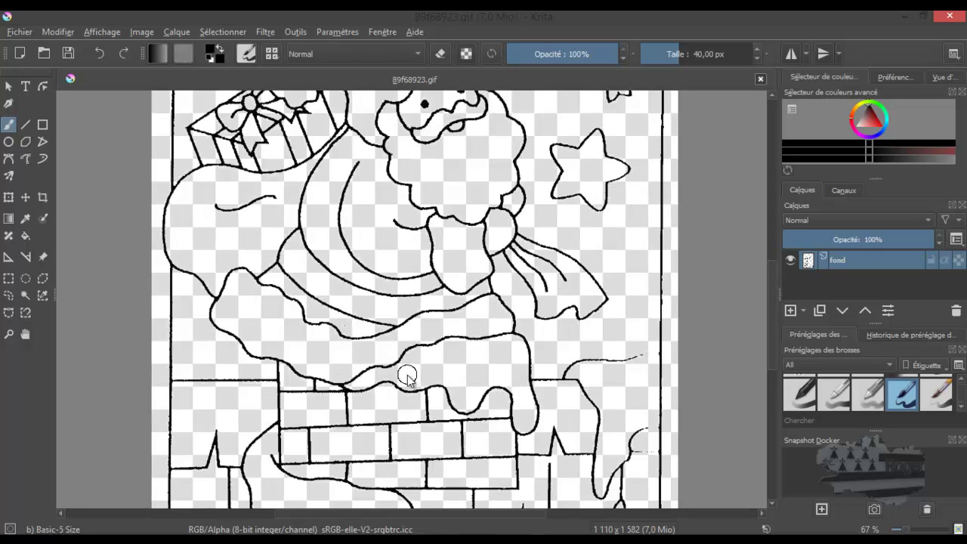
{"action": "scroll", "coordinate": [407, 376], "scroll_direction": "down", "scroll_amount": 1}
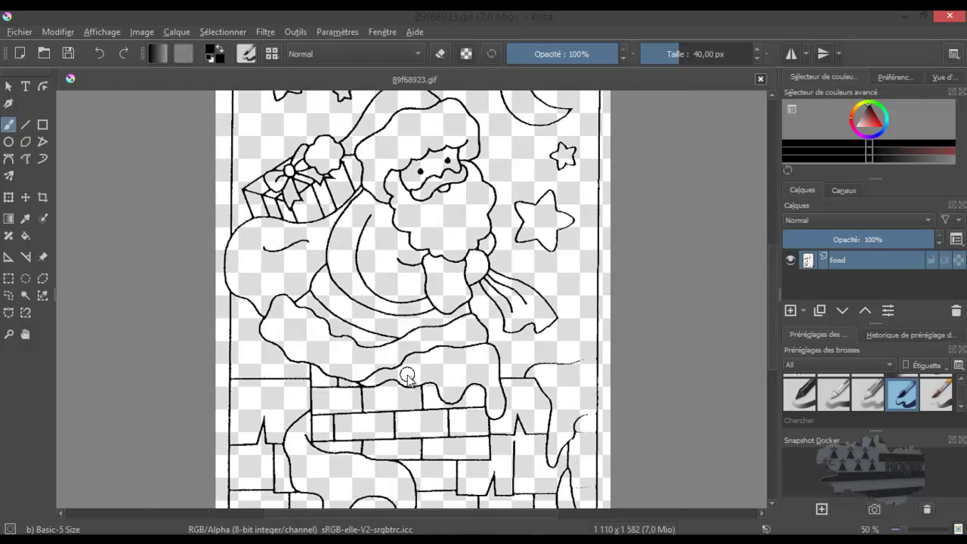
{"action": "scroll", "coordinate": [406, 376], "scroll_direction": "down", "scroll_amount": 1}
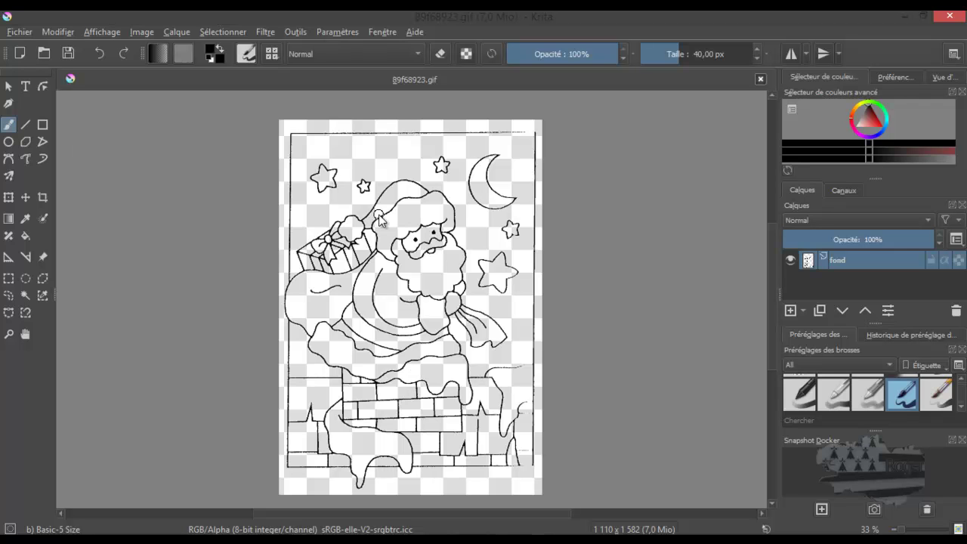
{"action": "left_click", "coordinate": [272, 29]}
{"action": "left_click", "coordinate": [302, 228]}
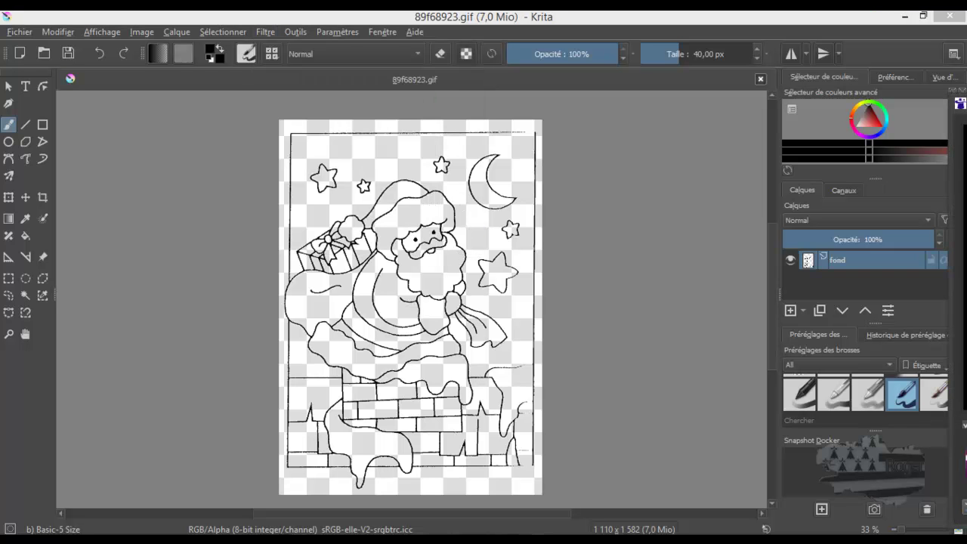
{"action": "left_click_drag", "start_coordinate": [966, 106], "coordinate": [627, 77]}
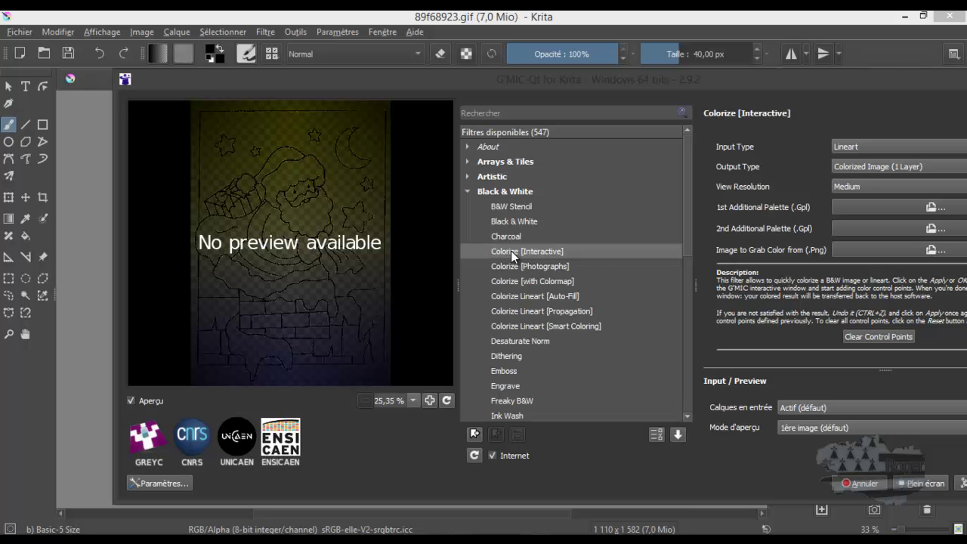
- Maximize G'MIC-Qt and start Colorize [Interactive] on the Santa line art
{"action": "double_click", "coordinate": [775, 83]}
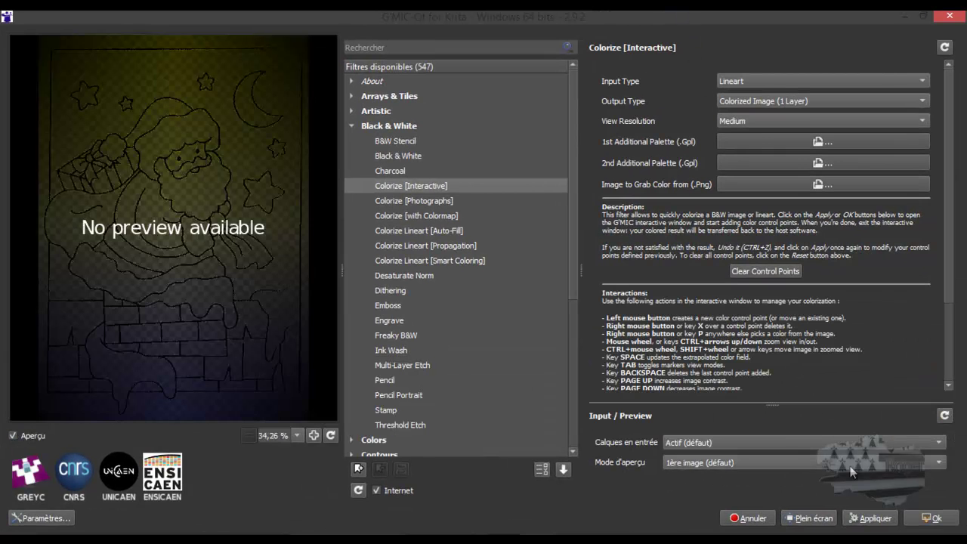
{"action": "left_click", "coordinate": [872, 518]}
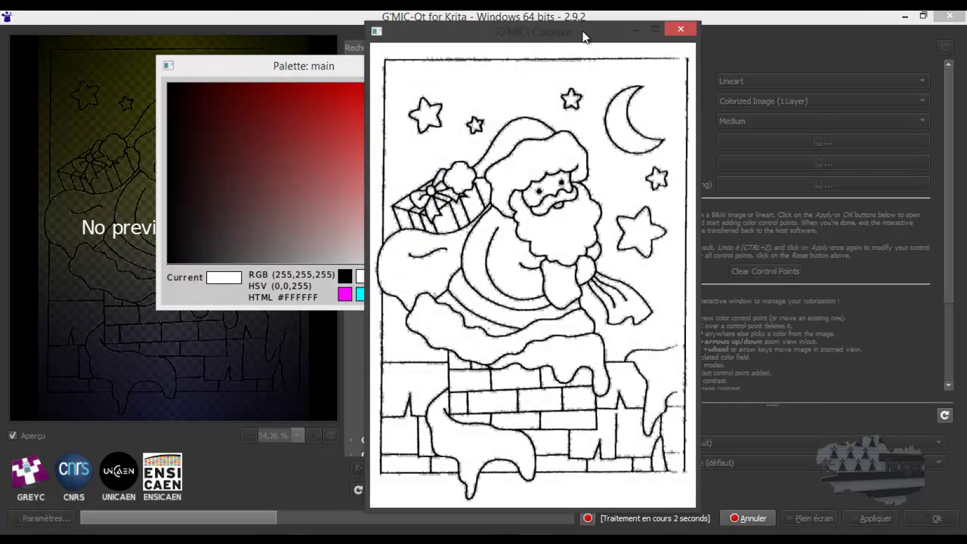
{"action": "left_click_drag", "start_coordinate": [576, 34], "coordinate": [707, 27]}
- Zoom the colorize preview, then close it and G'MIC-Qt without adding colours
{"action": "scroll", "coordinate": [646, 214], "scroll_direction": "up", "scroll_amount": 2}
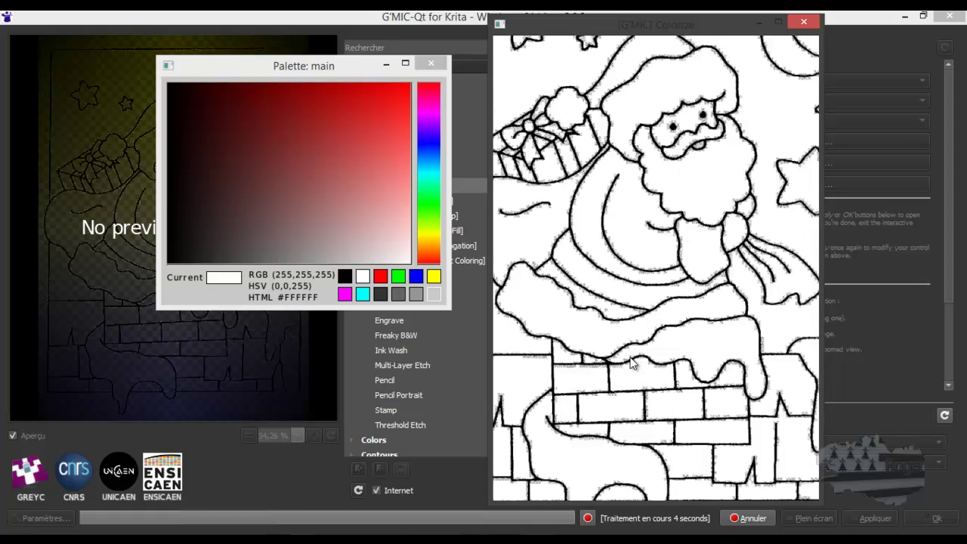
{"action": "scroll", "coordinate": [638, 287], "scroll_direction": "up", "scroll_amount": 2}
{"action": "scroll", "coordinate": [631, 360], "scroll_direction": "up", "scroll_amount": 2}
{"action": "scroll", "coordinate": [630, 360], "scroll_direction": "up", "scroll_amount": 1}
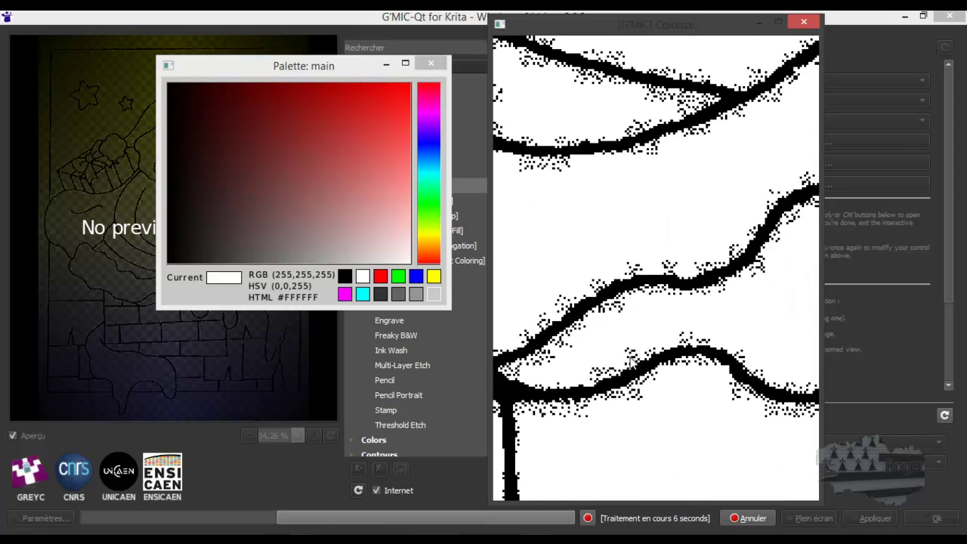
{"action": "scroll", "coordinate": [631, 355], "scroll_direction": "down", "scroll_amount": 3}
{"action": "scroll", "coordinate": [633, 350], "scroll_direction": "down", "scroll_amount": 1}
{"action": "scroll", "coordinate": [633, 350], "scroll_direction": "down", "scroll_amount": 2}
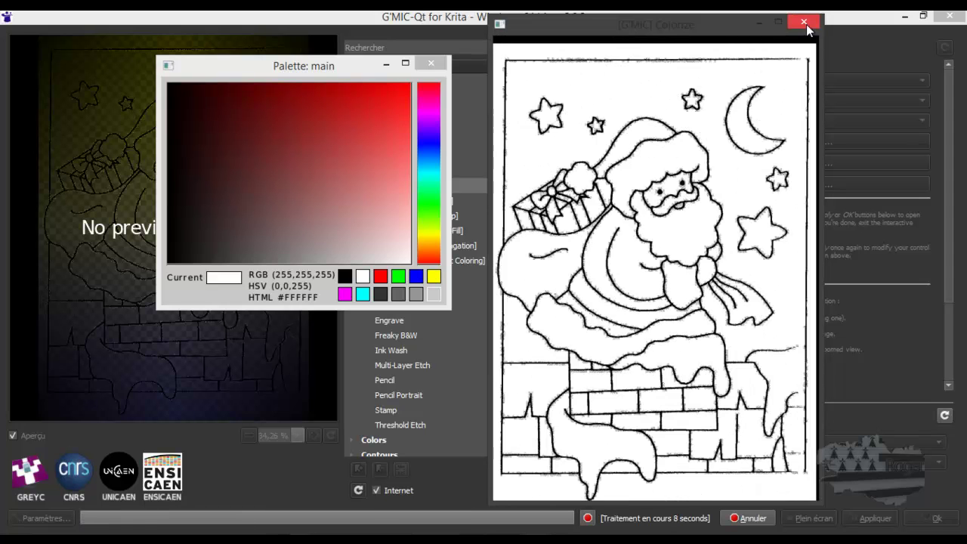
{"action": "left_click", "coordinate": [804, 21]}
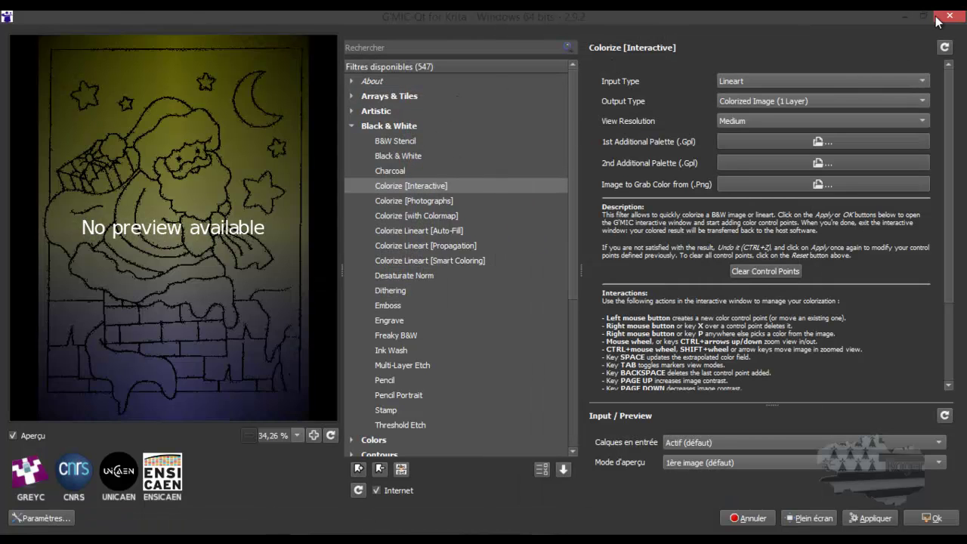
{"action": "left_click", "coordinate": [937, 19]}
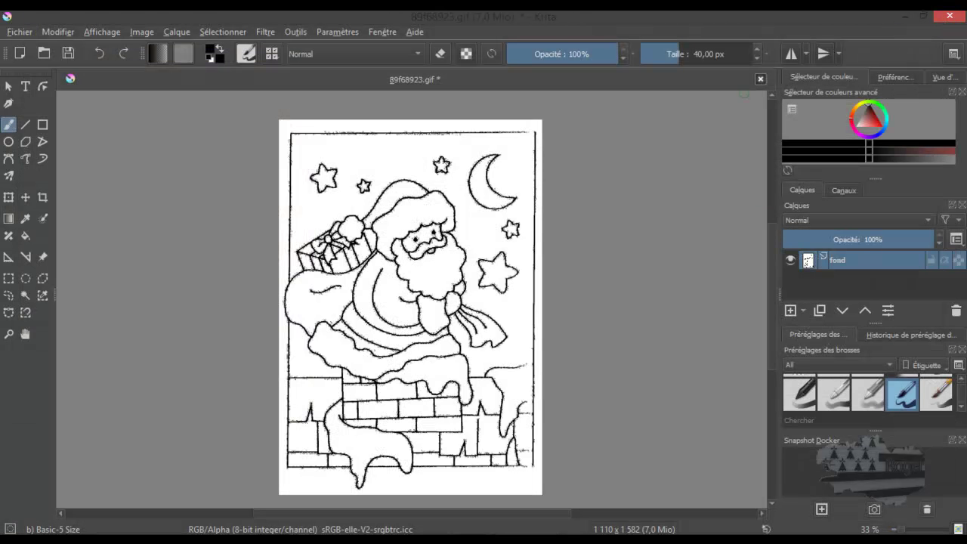
- Close the Santa document without saving changes
{"action": "left_click", "coordinate": [21, 32]}
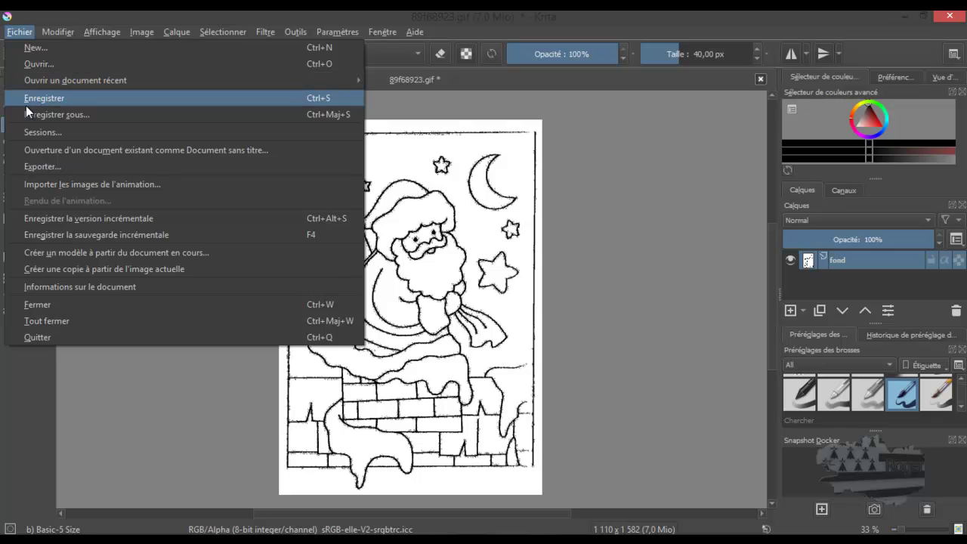
{"action": "left_click", "coordinate": [43, 304]}
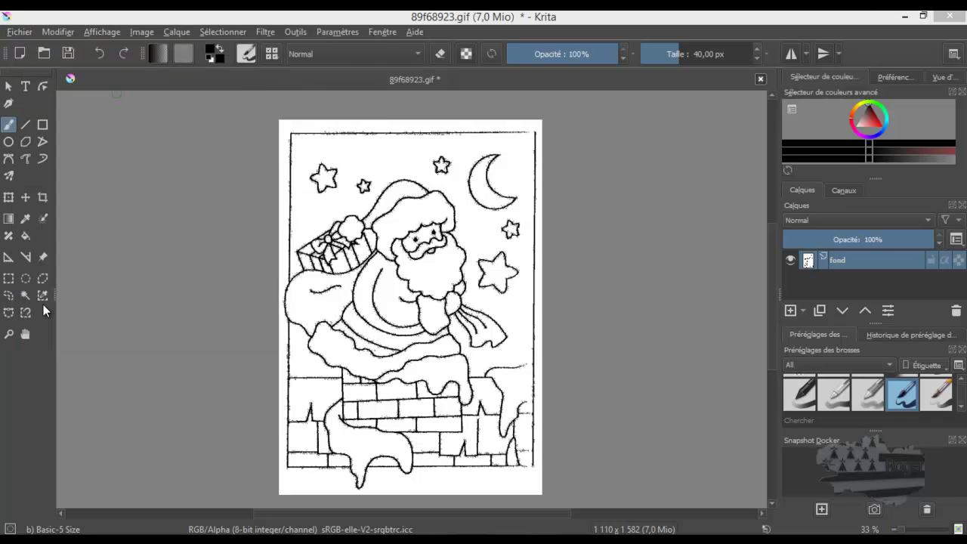
{"action": "left_click", "coordinate": [504, 295]}
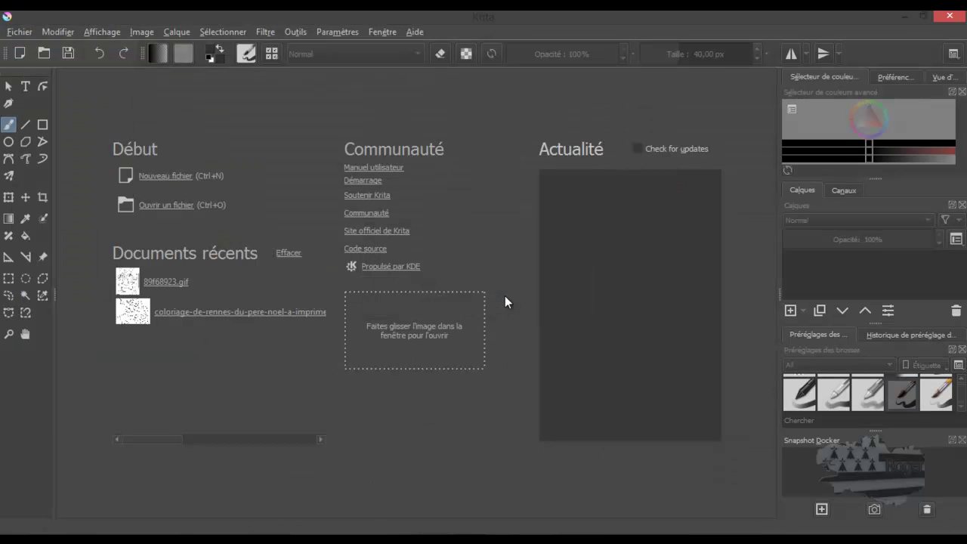
- Open the Santa-hugging-reindeer coloring page JPG from the Bureau folder
{"action": "left_click", "coordinate": [20, 32]}
{"action": "mouse_move", "coordinate": [76, 80]}
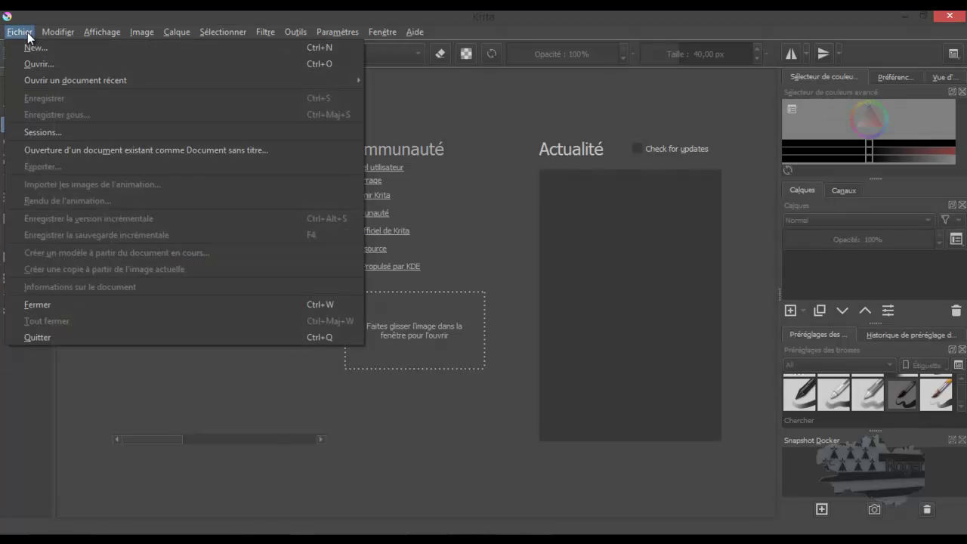
{"action": "left_click", "coordinate": [28, 65]}
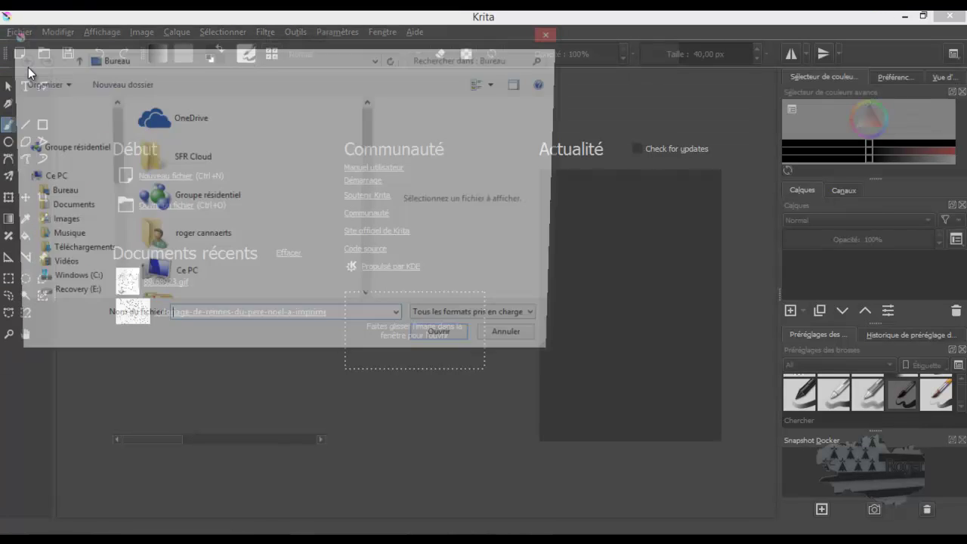
{"action": "left_click_drag", "start_coordinate": [371, 126], "coordinate": [366, 237]}
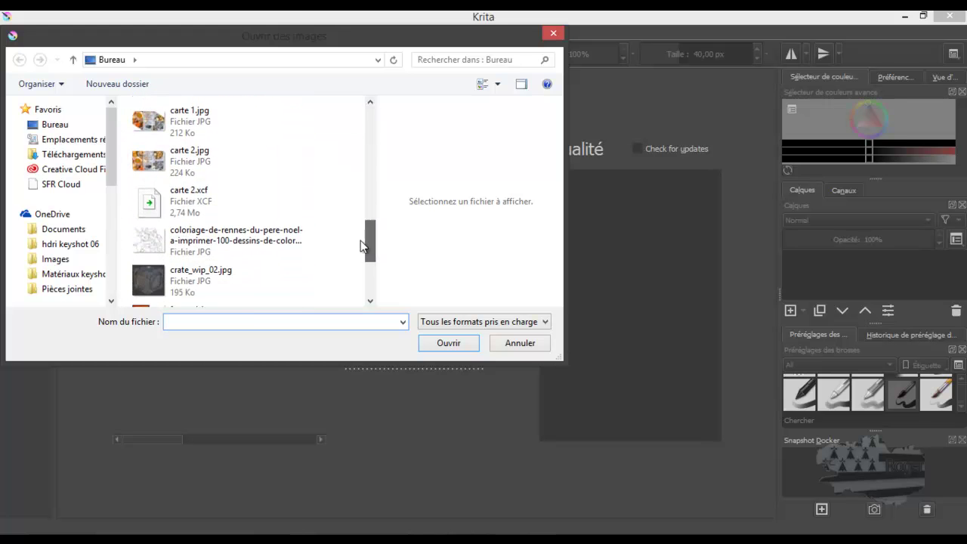
{"action": "double_click", "coordinate": [166, 242]}
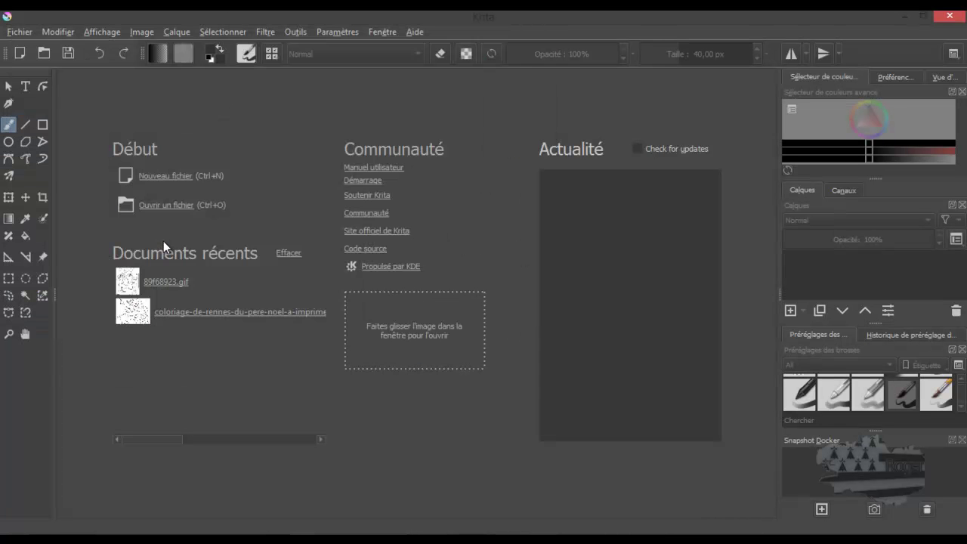
- Launch G'MIC-Qt on the reindeer drawing and set Colorize [Interactive] Input Type to Lineart
{"action": "scroll", "coordinate": [250, 279], "scroll_direction": "down", "scroll_amount": 1}
{"action": "scroll", "coordinate": [269, 287], "scroll_direction": "down", "scroll_amount": 1}
{"action": "scroll", "coordinate": [268, 287], "scroll_direction": "up", "scroll_amount": 1}
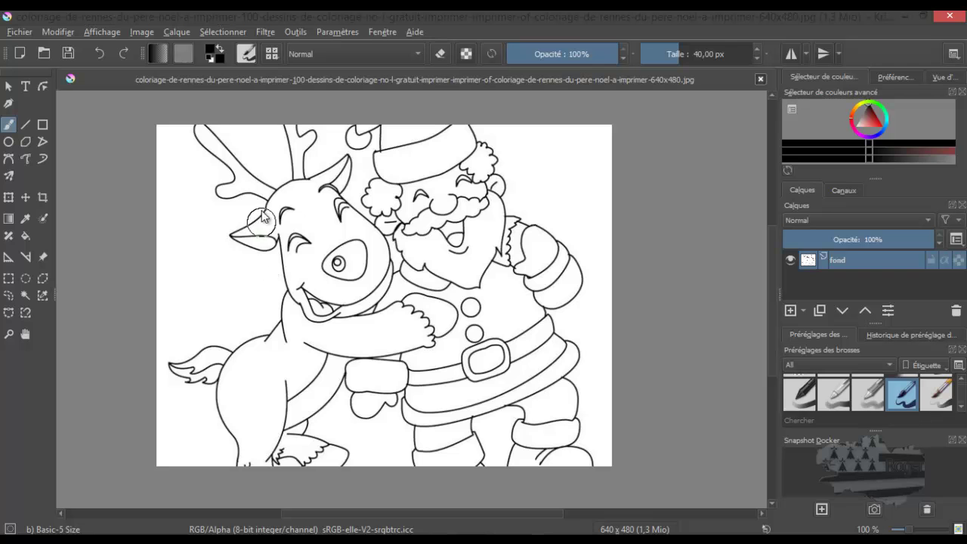
{"action": "left_click", "coordinate": [272, 31]}
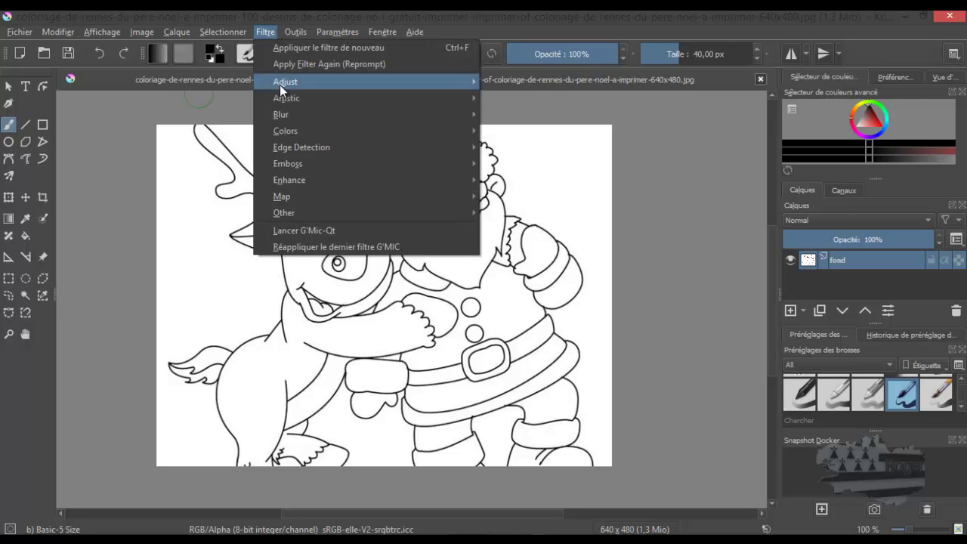
{"action": "left_click", "coordinate": [299, 222]}
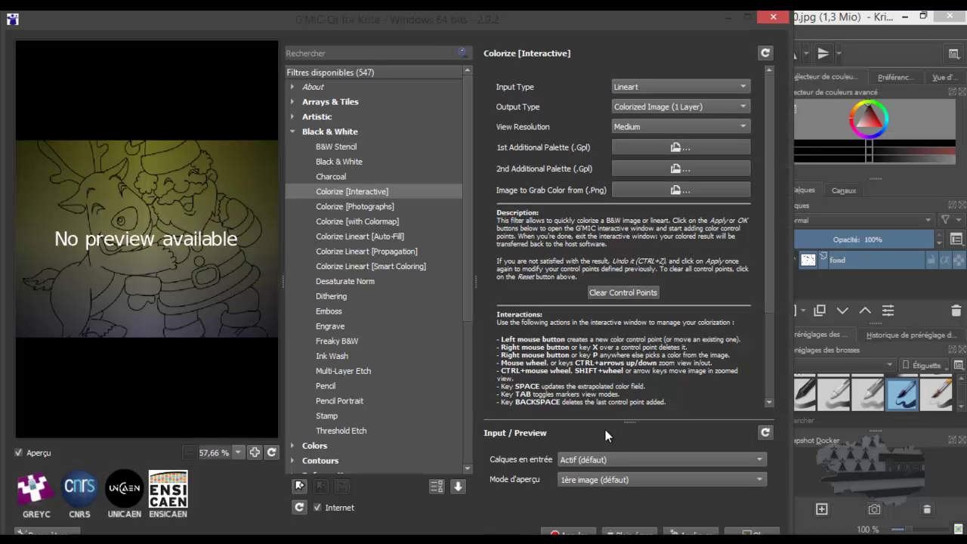
{"action": "left_click", "coordinate": [675, 87]}
{"action": "left_click", "coordinate": [671, 89]}
- Start the interactive colorize session and arrange the preview and palette windows side by side
{"action": "left_click", "coordinate": [708, 533]}
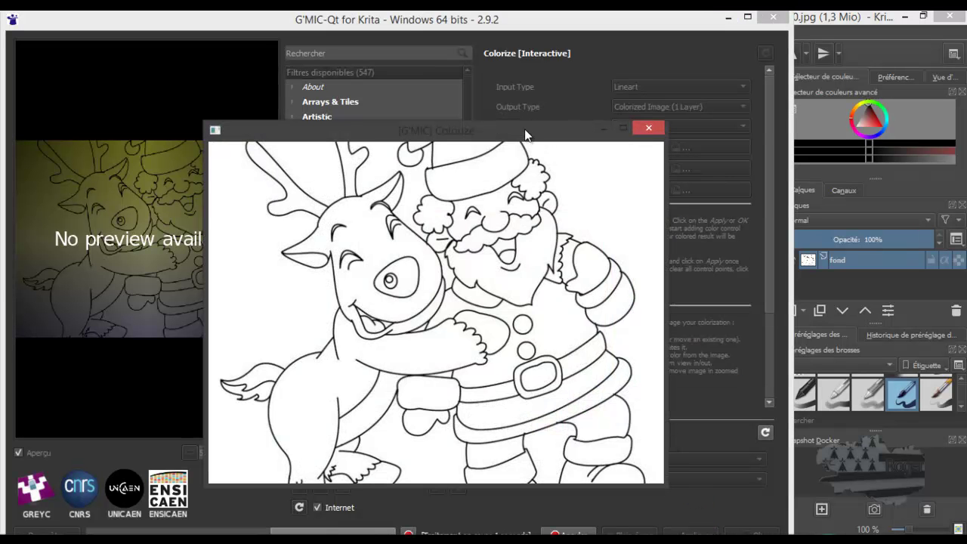
{"action": "left_click_drag", "start_coordinate": [527, 133], "coordinate": [797, 105]}
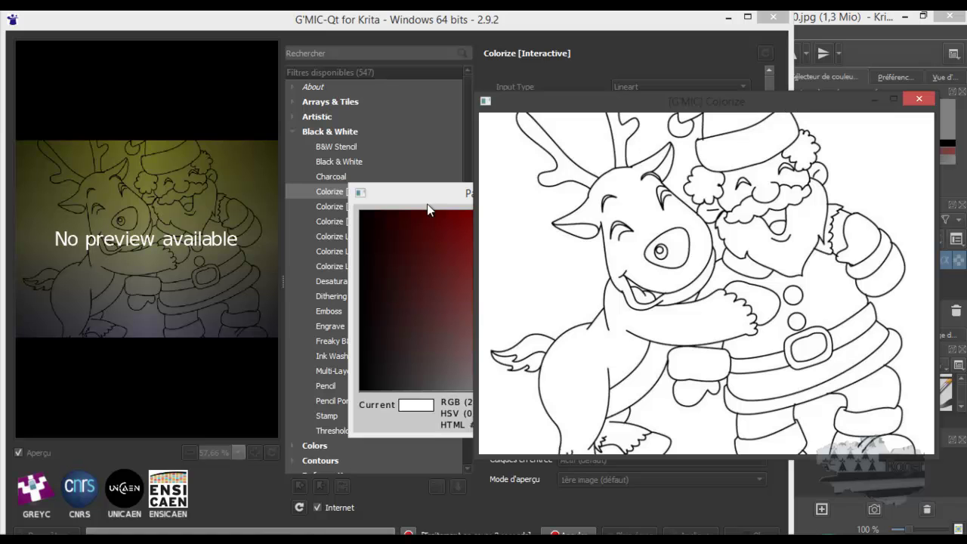
{"action": "left_click_drag", "start_coordinate": [428, 195], "coordinate": [221, 159]}
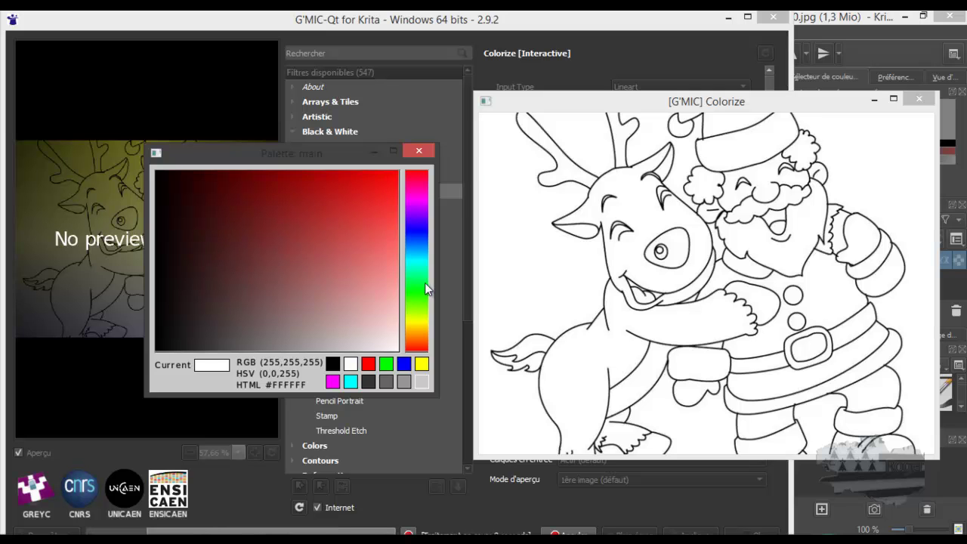
- Pick very pale cyan #CBF3F0 and place a first point left of the reindeer
{"action": "left_click", "coordinate": [416, 263]}
{"action": "left_click", "coordinate": [377, 243]}
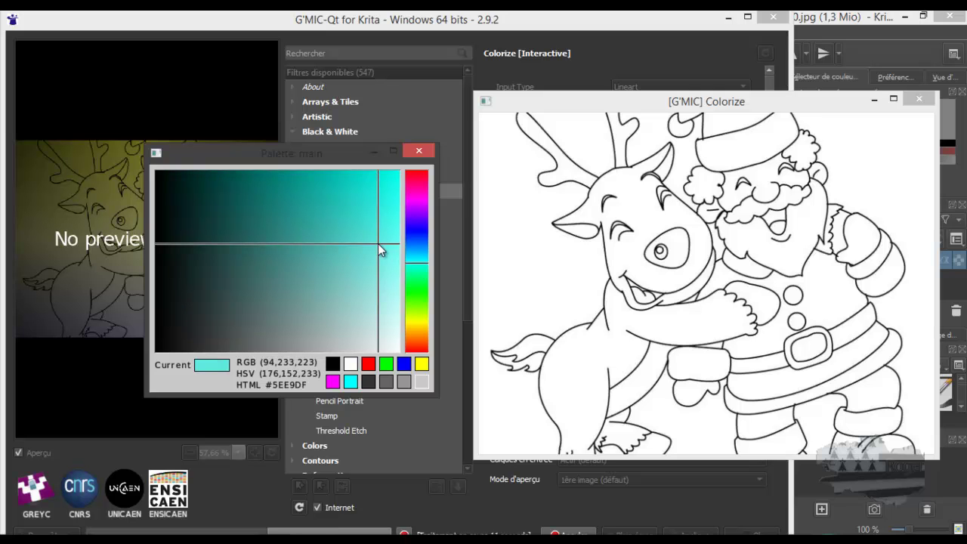
{"action": "left_click", "coordinate": [388, 271]}
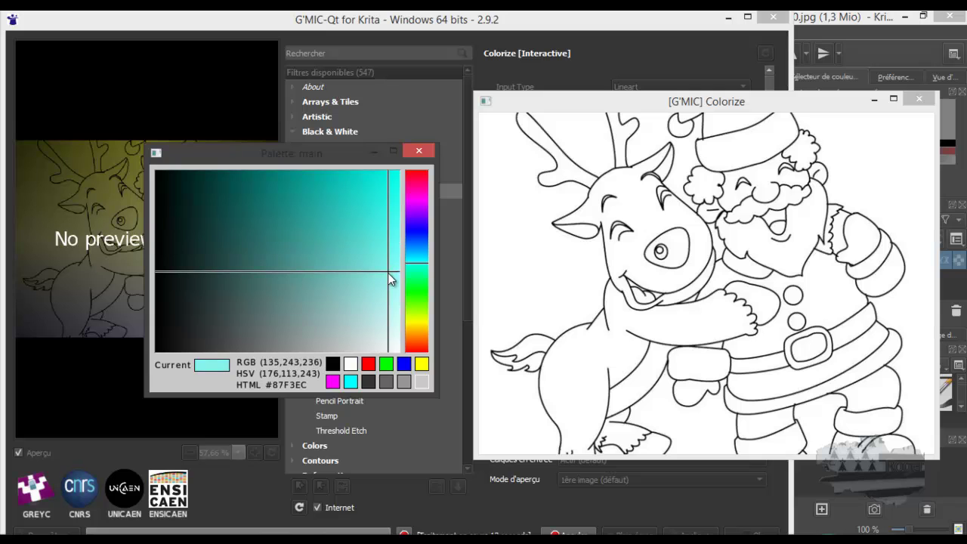
{"action": "left_click", "coordinate": [377, 303]}
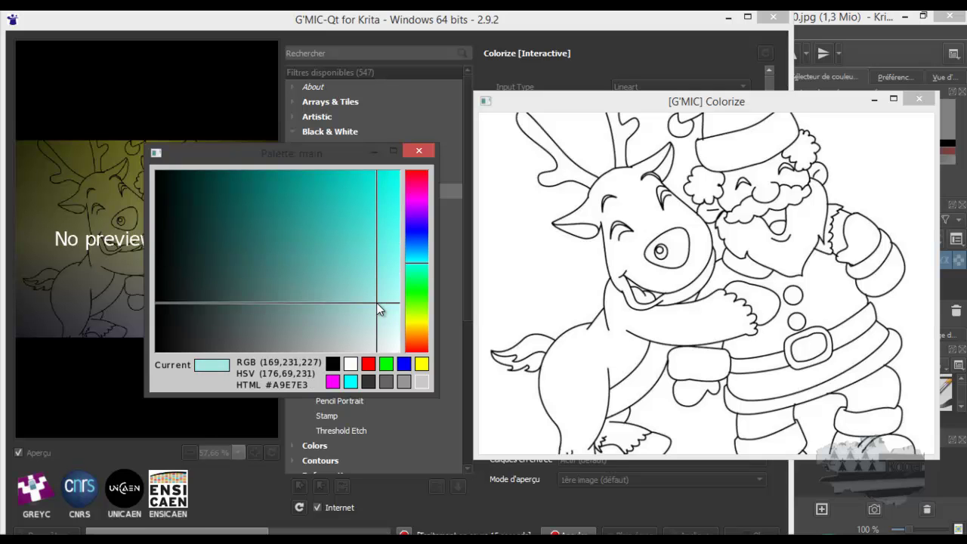
{"action": "left_click", "coordinate": [385, 317]}
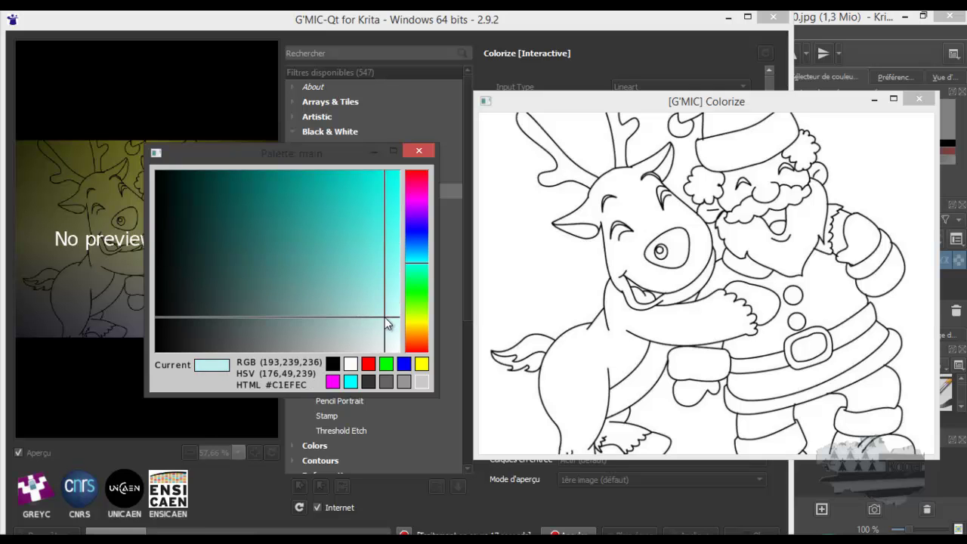
{"action": "left_click", "coordinate": [388, 322]}
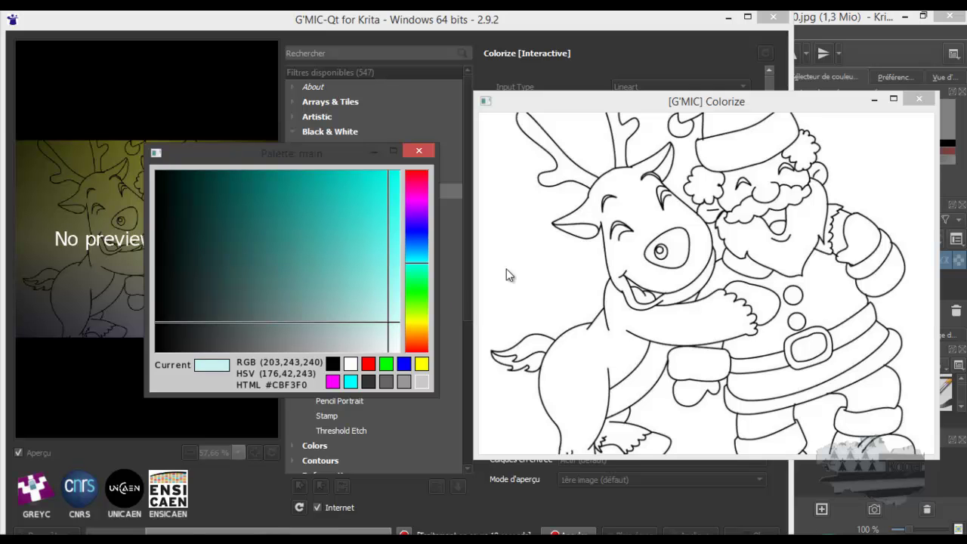
{"action": "left_click", "coordinate": [506, 151]}
- Add cyan points around the background on both sides of the figures, then switch to white
{"action": "left_click", "coordinate": [514, 220]}
{"action": "left_click", "coordinate": [570, 286]}
{"action": "left_click", "coordinate": [515, 404]}
{"action": "left_click", "coordinate": [853, 136]}
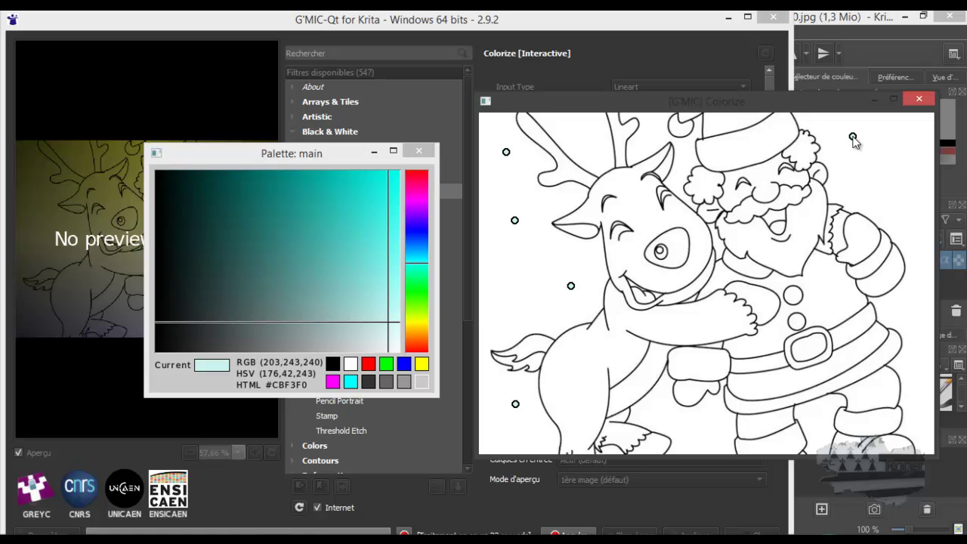
{"action": "left_click", "coordinate": [897, 187]}
{"action": "left_click", "coordinate": [914, 317]}
{"action": "left_click", "coordinate": [911, 408]}
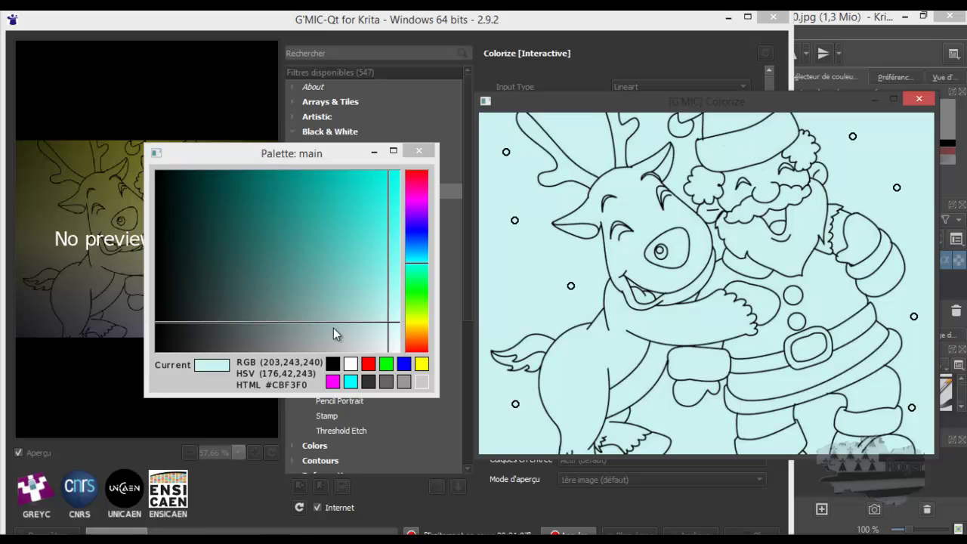
{"action": "left_click", "coordinate": [475, 313]}
- Place white points on Santa's hat trim, arm, mittens and boots, plus the reindeer's body and tail
{"action": "left_click", "coordinate": [719, 153]}
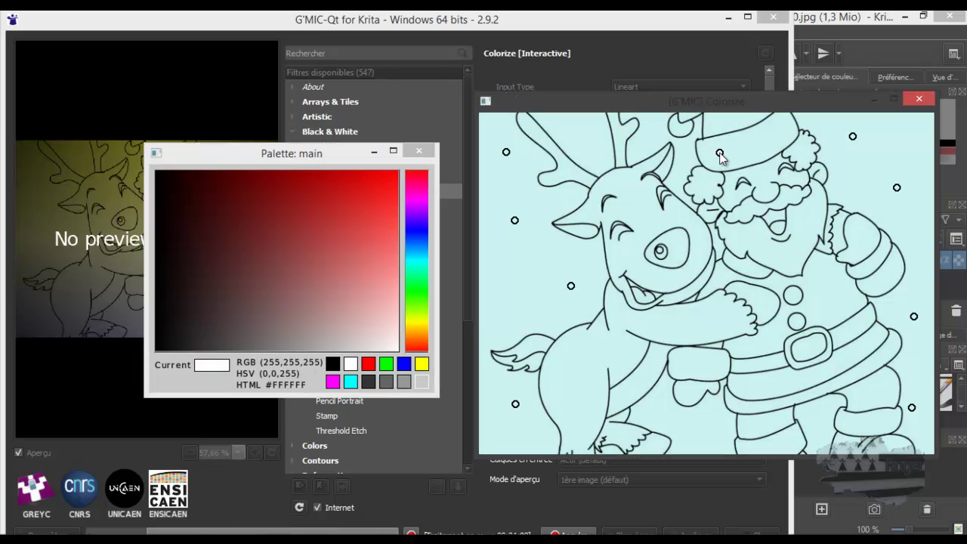
{"action": "left_click", "coordinate": [783, 129]}
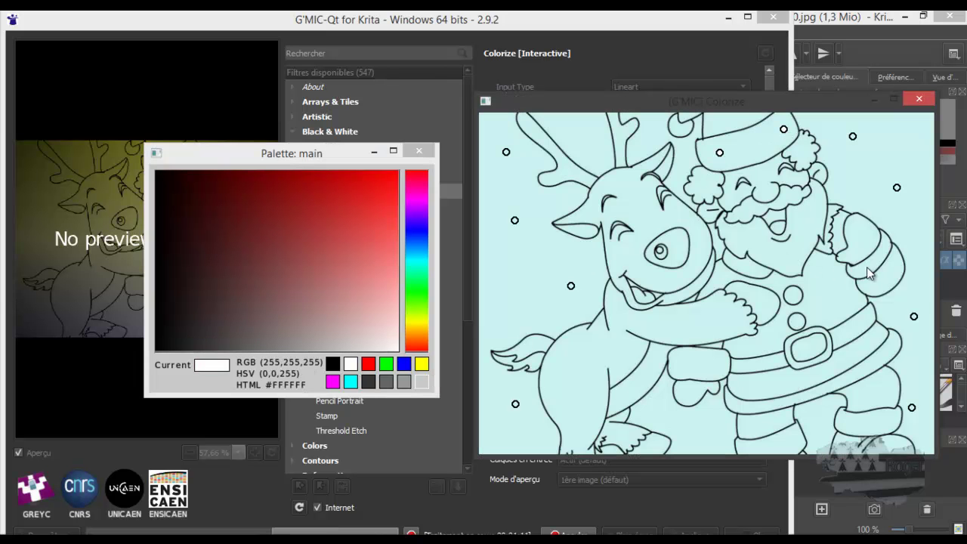
{"action": "left_click", "coordinate": [882, 246]}
{"action": "left_click", "coordinate": [679, 360]}
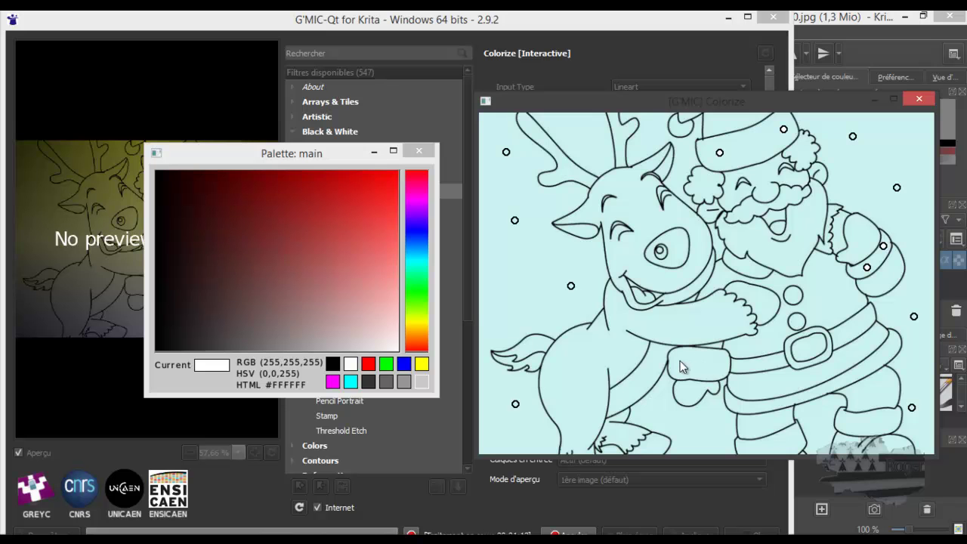
{"action": "left_click", "coordinate": [717, 363]}
{"action": "left_click", "coordinate": [630, 392]}
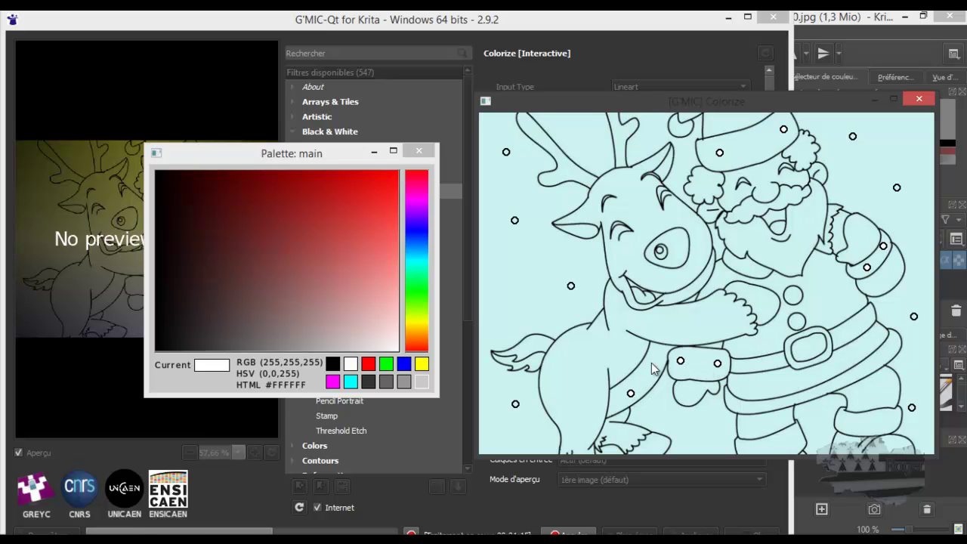
{"action": "left_click", "coordinate": [656, 360]}
{"action": "left_click", "coordinate": [536, 361]}
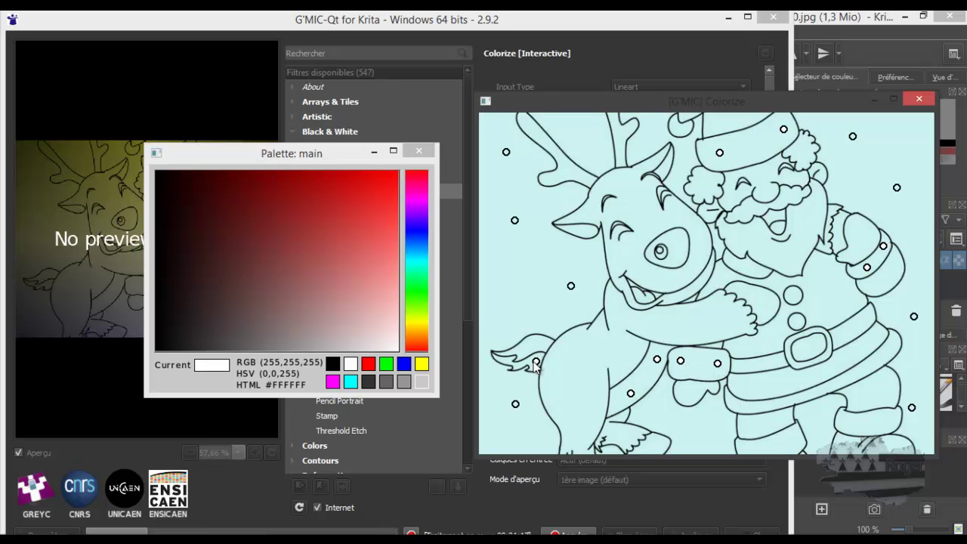
{"action": "left_click", "coordinate": [509, 361]}
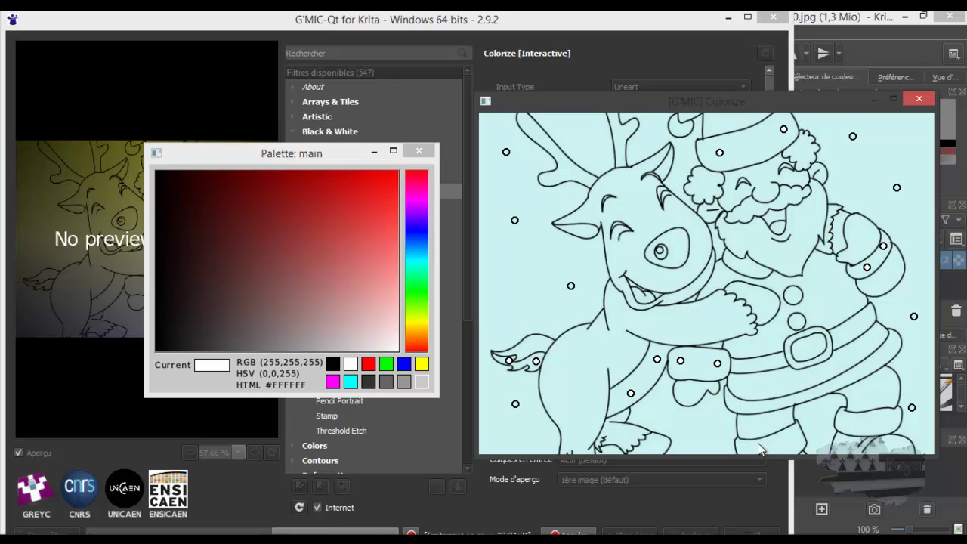
{"action": "left_click", "coordinate": [787, 440]}
{"action": "left_click", "coordinate": [852, 423]}
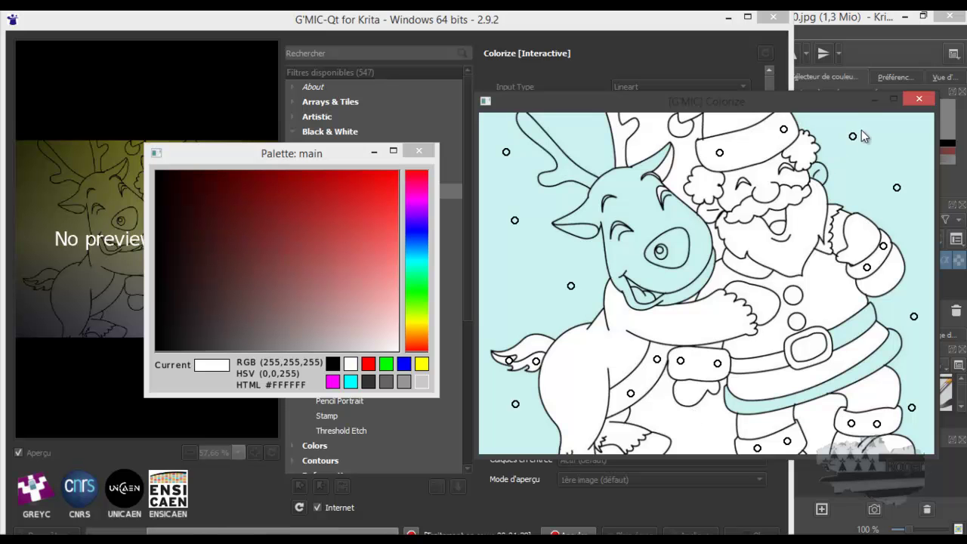
- Add a white hat point, move the ear point to Santa's leg, and mark his trousers and hip
{"action": "left_click", "coordinate": [687, 132]}
{"action": "left_click_drag", "start_coordinate": [687, 133], "coordinate": [656, 135]}
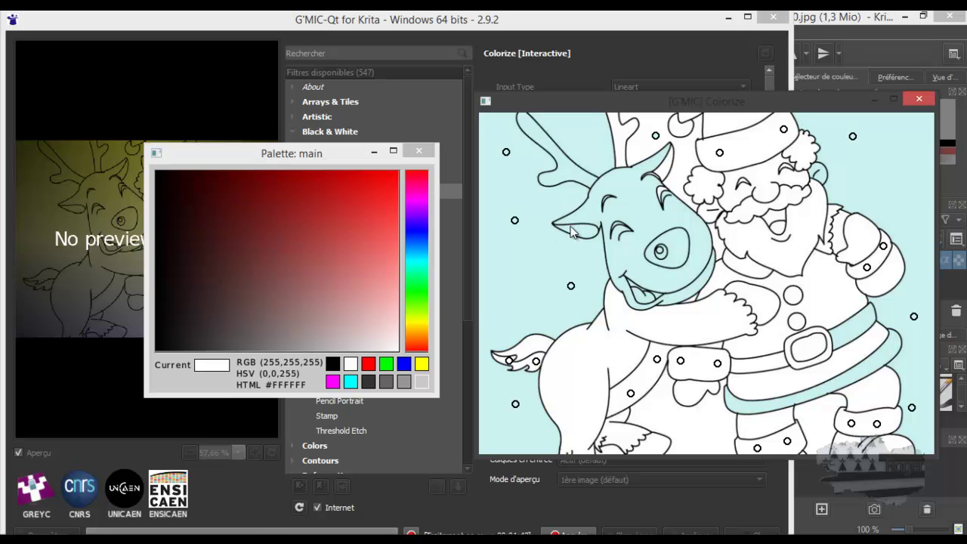
{"action": "left_click_drag", "start_coordinate": [514, 220], "coordinate": [691, 429]}
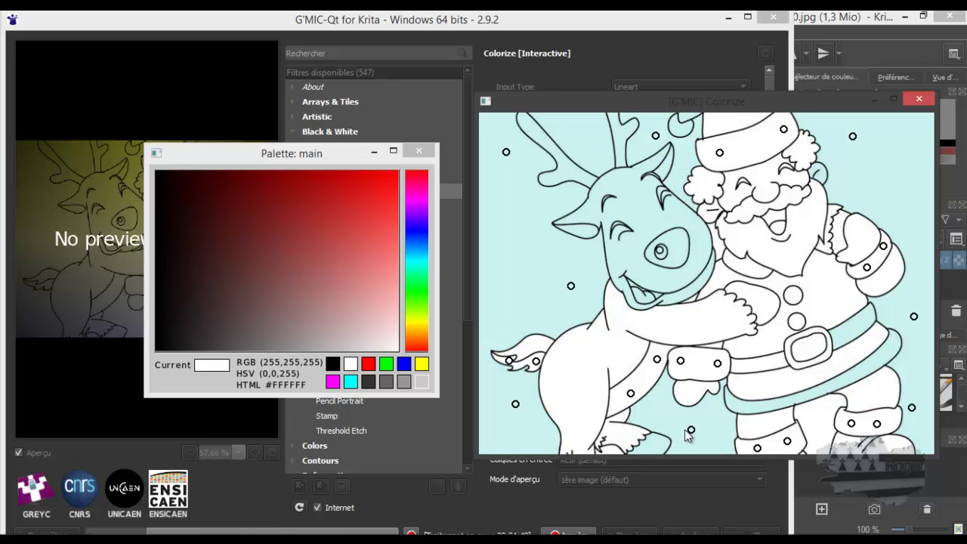
{"action": "left_click", "coordinate": [820, 421]}
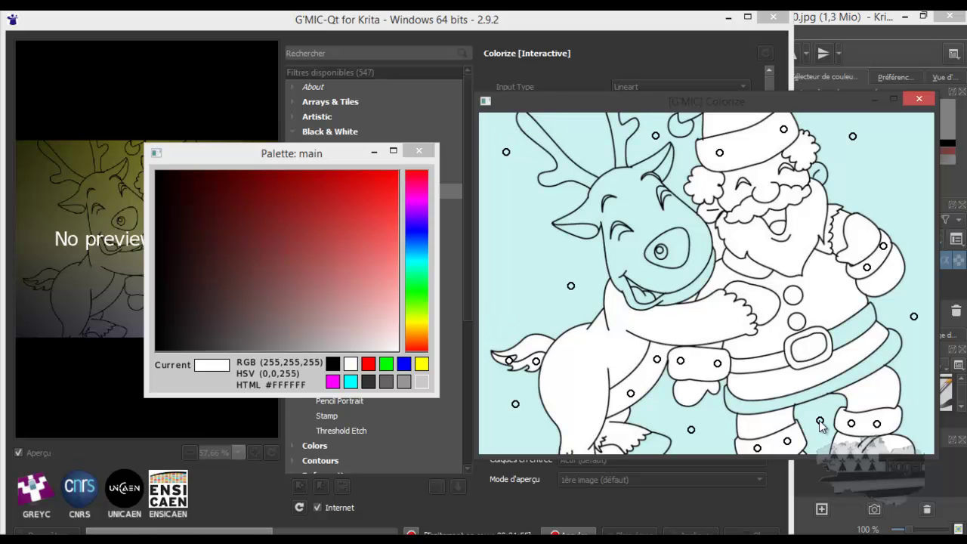
{"action": "left_click", "coordinate": [740, 405]}
{"action": "left_click", "coordinate": [806, 393]}
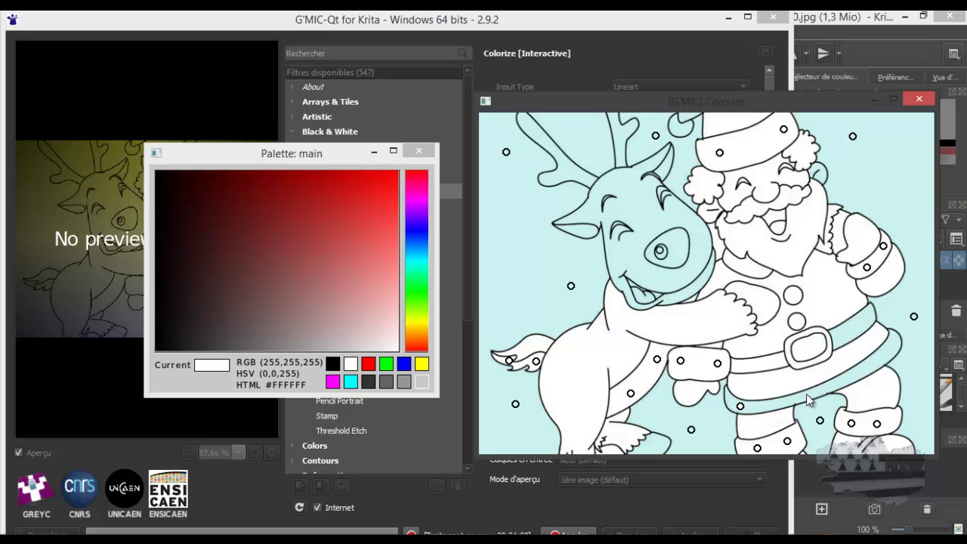
{"action": "left_click", "coordinate": [866, 370]}
- Mark Santa's coat below the beard and the beard's left edge white, moving a point onto the reindeer's mouth
{"action": "left_click", "coordinate": [738, 262]}
{"action": "left_click", "coordinate": [757, 271]}
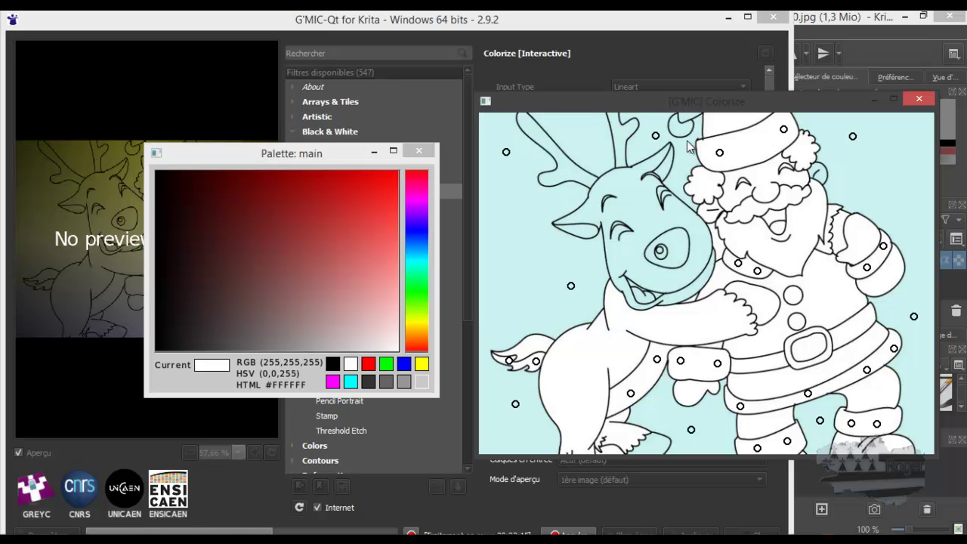
{"action": "left_click_drag", "start_coordinate": [570, 286], "coordinate": [645, 282]}
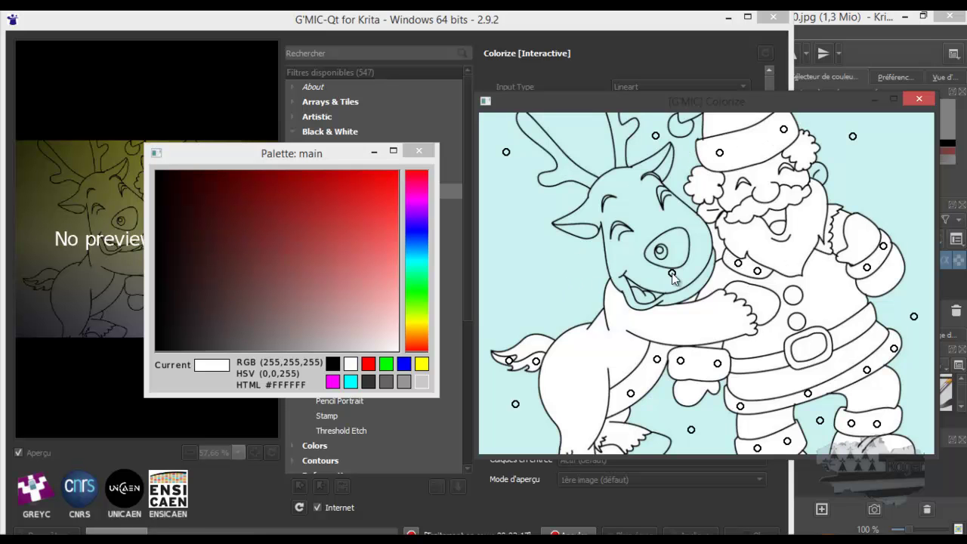
{"action": "left_click", "coordinate": [719, 246]}
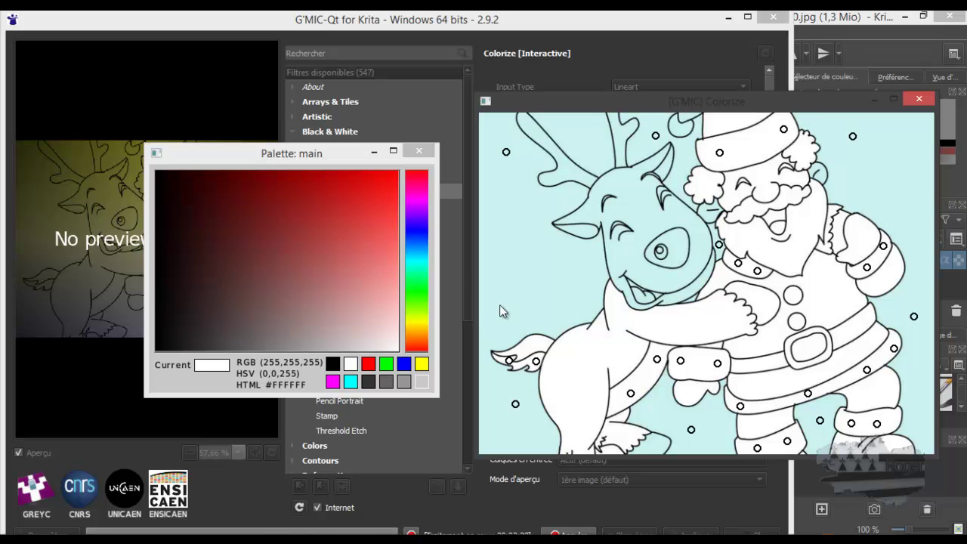
- Pick red #E22E2E and place three red points on Santa's hat
{"action": "left_click", "coordinate": [357, 233]}
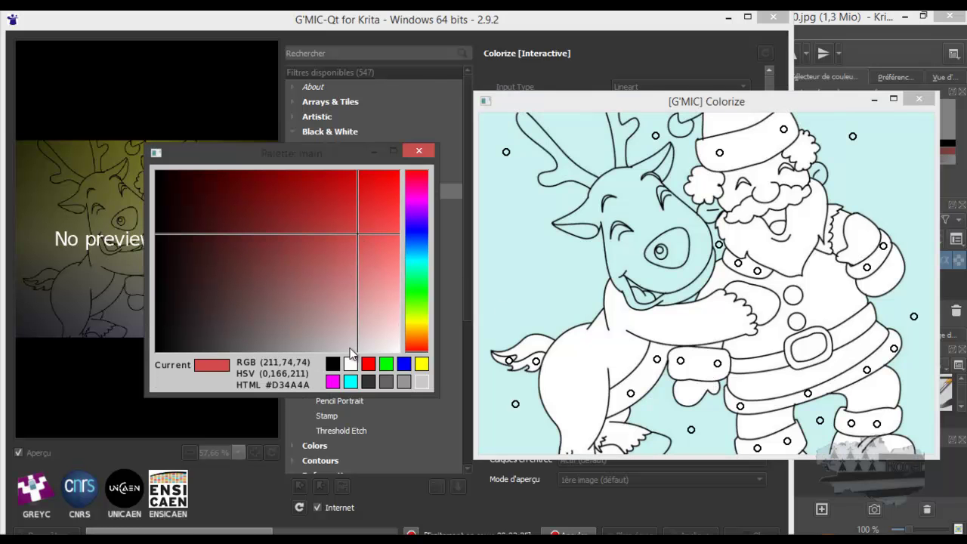
{"action": "left_click", "coordinate": [371, 207]}
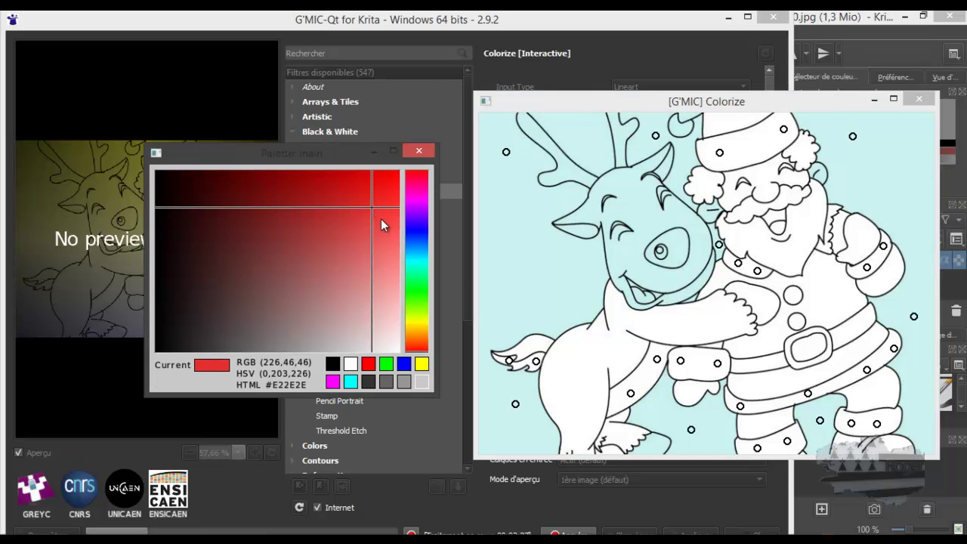
{"action": "left_click", "coordinate": [688, 113]}
{"action": "left_click", "coordinate": [715, 123]}
{"action": "left_click", "coordinate": [752, 116]}
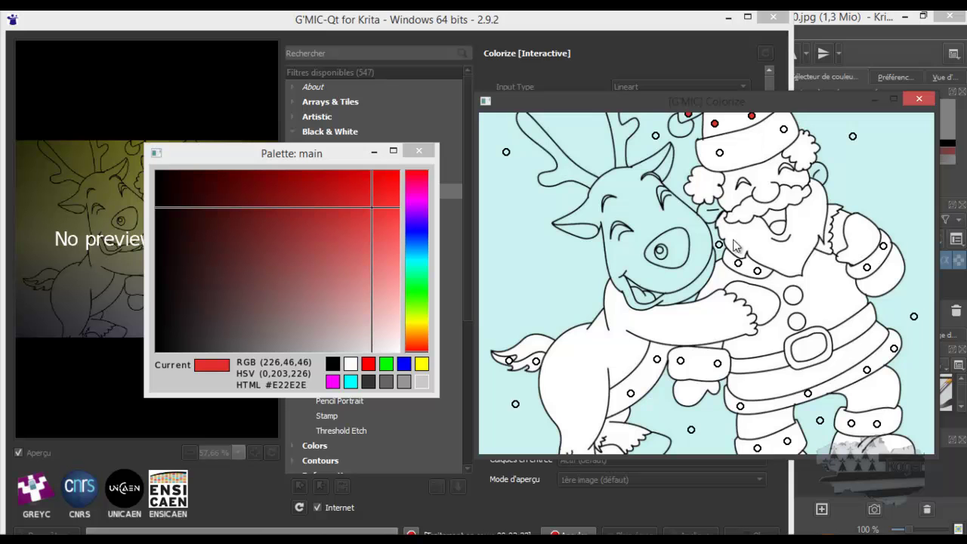
- Place red points across Santa's coat and both sleeves
{"action": "left_click", "coordinate": [719, 277]}
{"action": "left_click", "coordinate": [756, 341]}
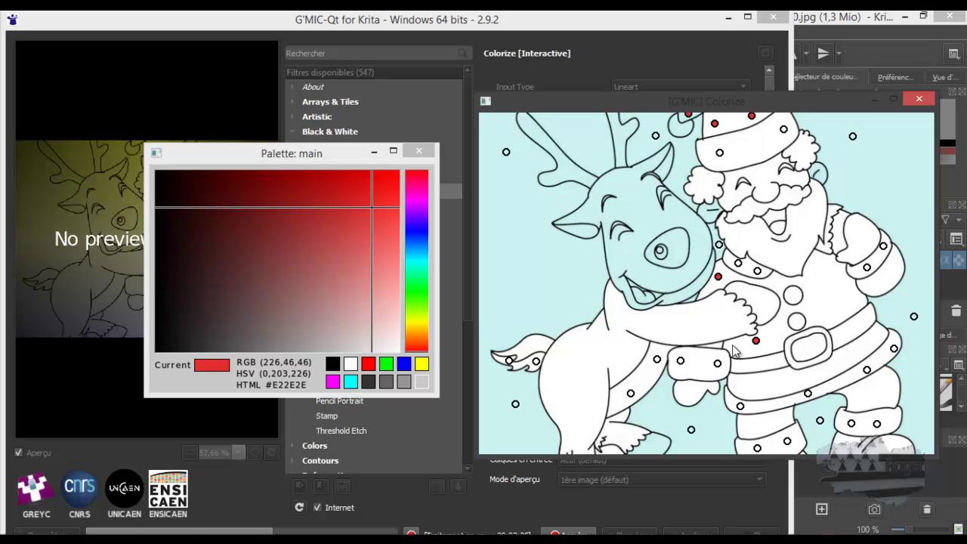
{"action": "left_click", "coordinate": [717, 346]}
{"action": "left_click", "coordinate": [687, 396]}
{"action": "left_click", "coordinate": [864, 232]}
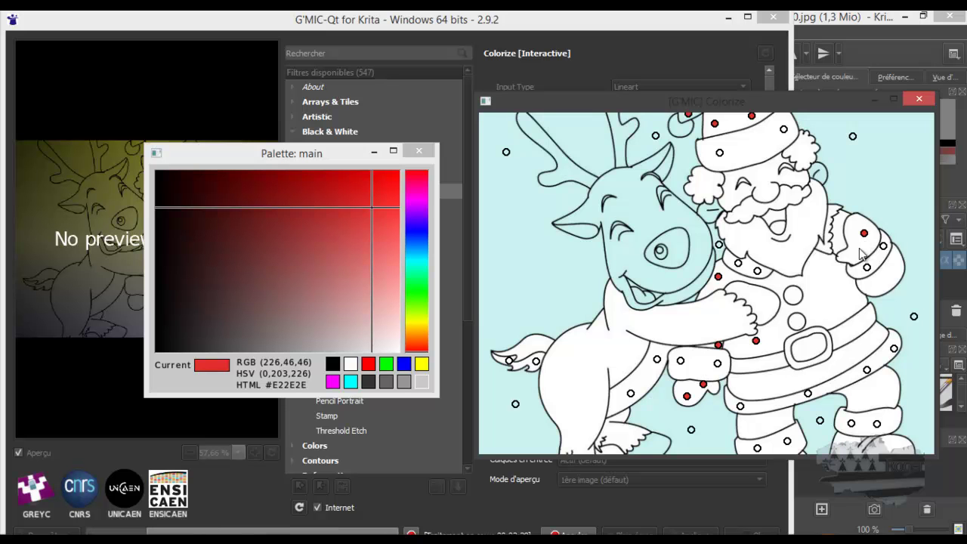
{"action": "left_click", "coordinate": [856, 250]}
{"action": "left_click", "coordinate": [876, 279]}
{"action": "left_click", "coordinate": [891, 265]}
{"action": "left_click", "coordinate": [828, 278]}
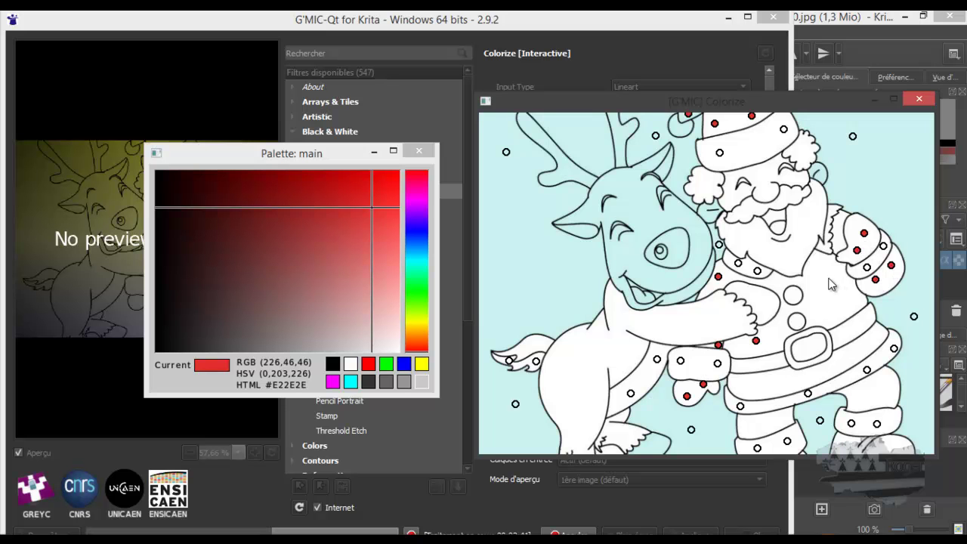
- Add red points on Santa's lower suit, trousers and legs
{"action": "left_click", "coordinate": [839, 298]}
{"action": "left_click", "coordinate": [781, 389]}
{"action": "left_click", "coordinate": [817, 371]}
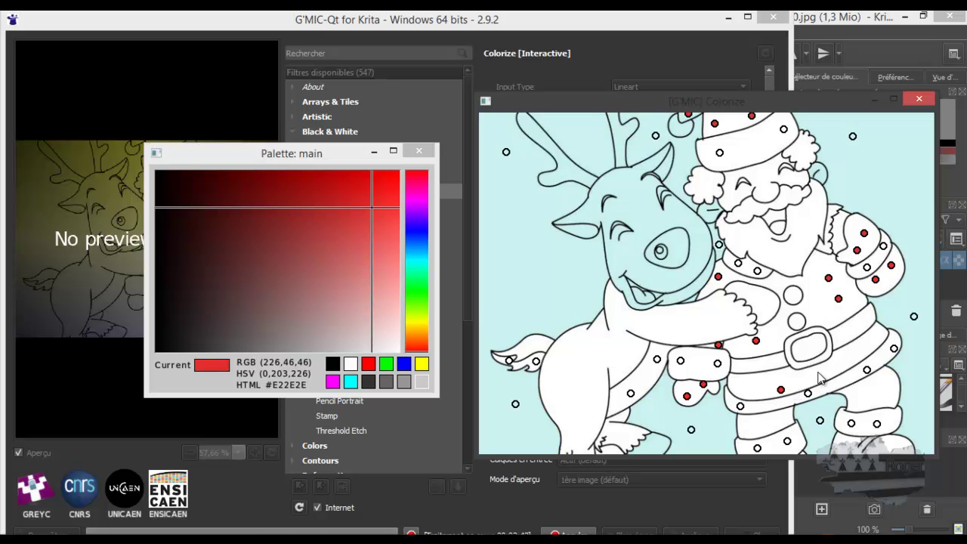
{"action": "left_click", "coordinate": [869, 389]}
{"action": "left_click", "coordinate": [887, 393]}
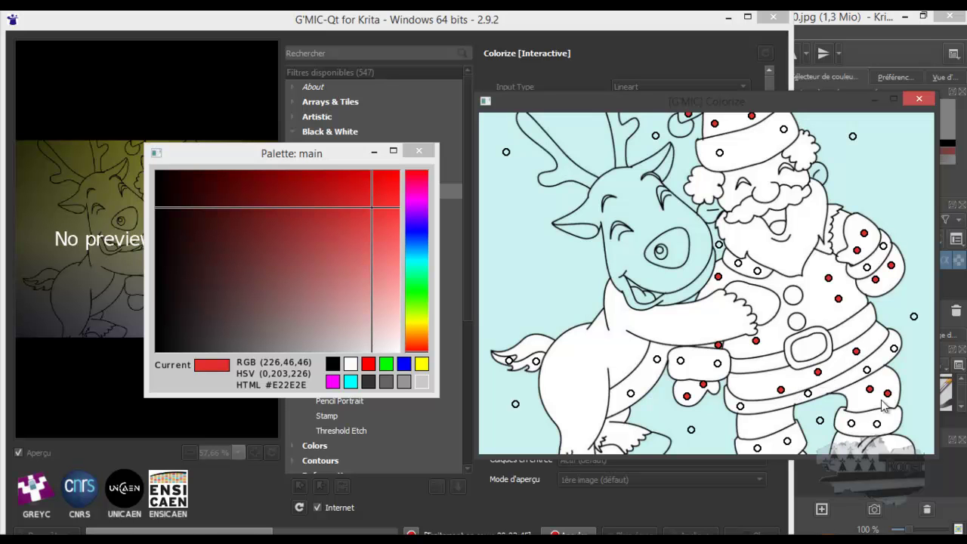
{"action": "left_click", "coordinate": [753, 423]}
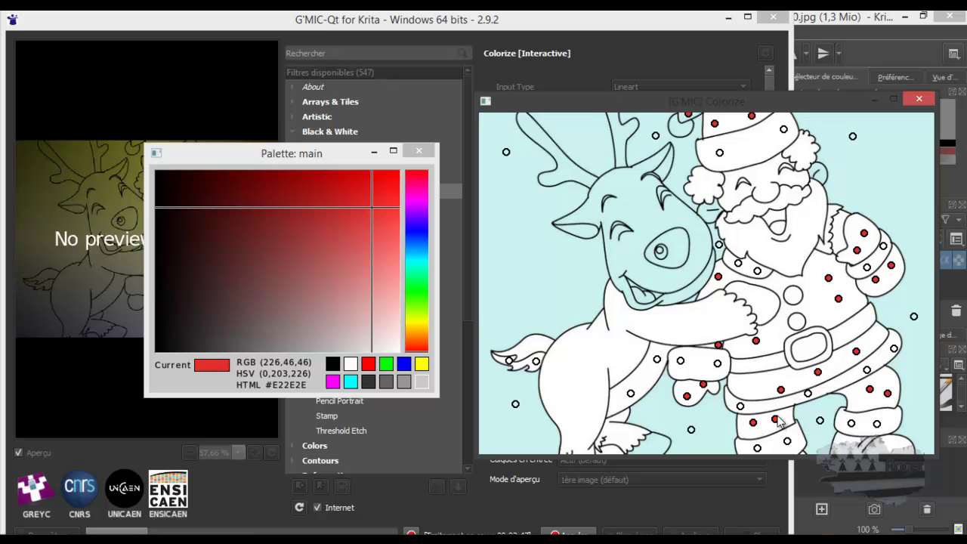
{"action": "left_click", "coordinate": [845, 443]}
{"action": "left_click", "coordinate": [886, 445]}
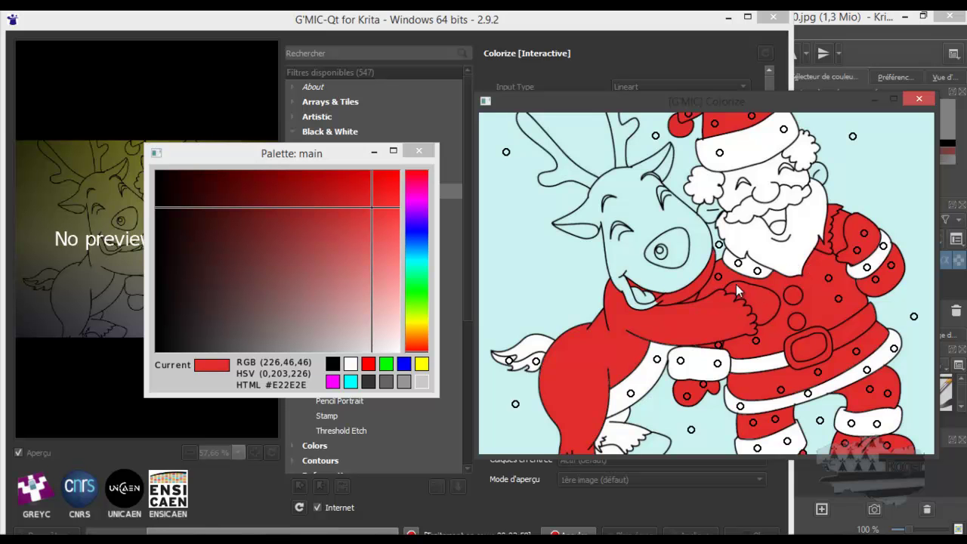
- Put a white point on Santa's shoulder trim, refresh, then add softer red #D84545 collar points
{"action": "left_click", "coordinate": [350, 363]}
{"action": "left_click", "coordinate": [691, 291]}
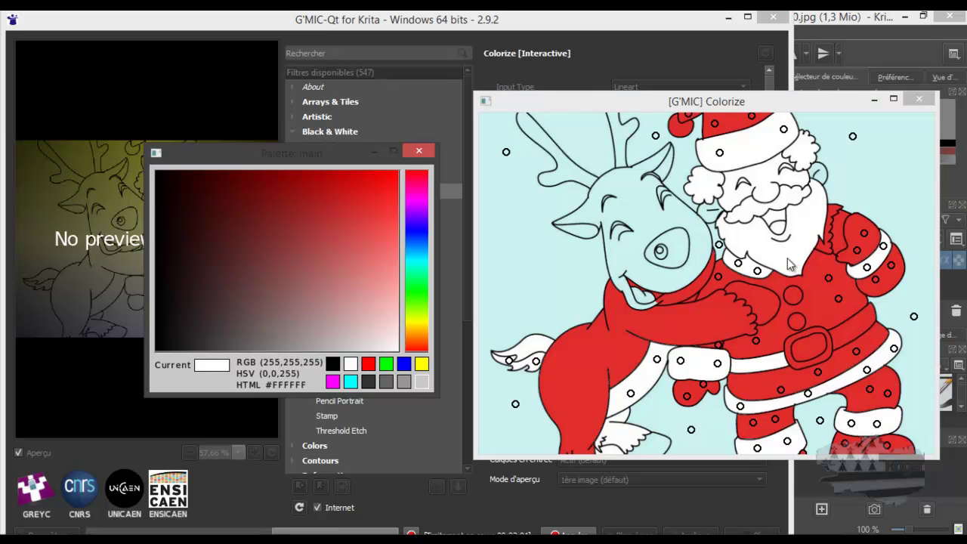
{"action": "left_click", "coordinate": [826, 244]}
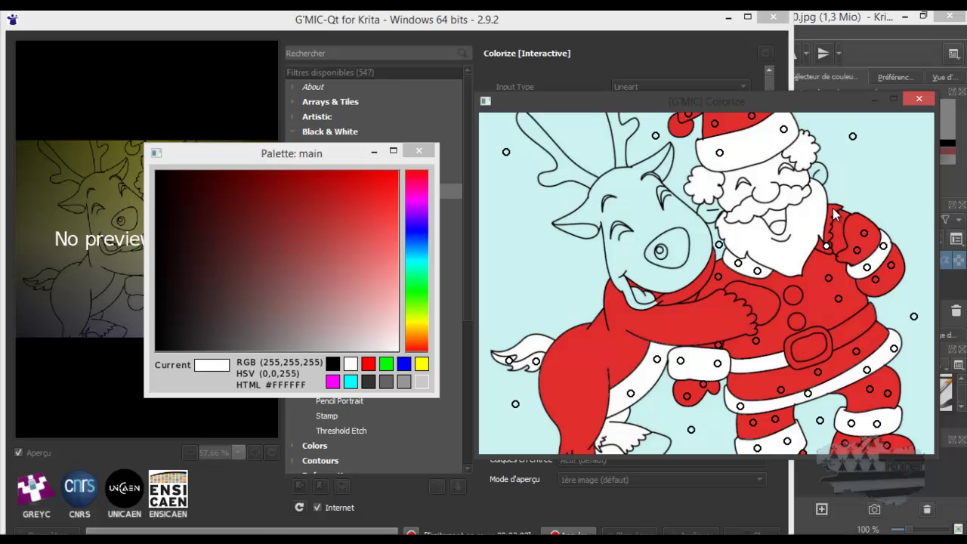
{"action": "left_click", "coordinate": [834, 210]}
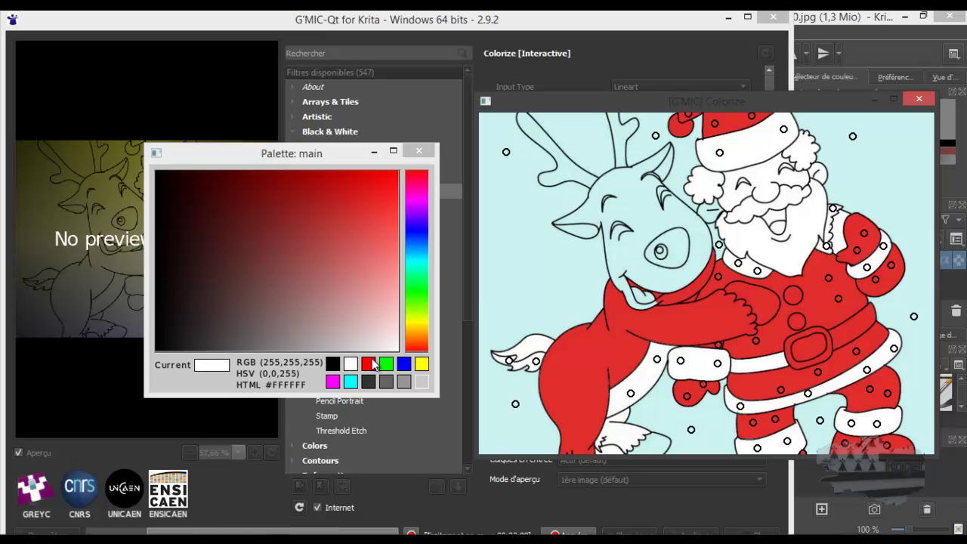
{"action": "left_click", "coordinate": [362, 229]}
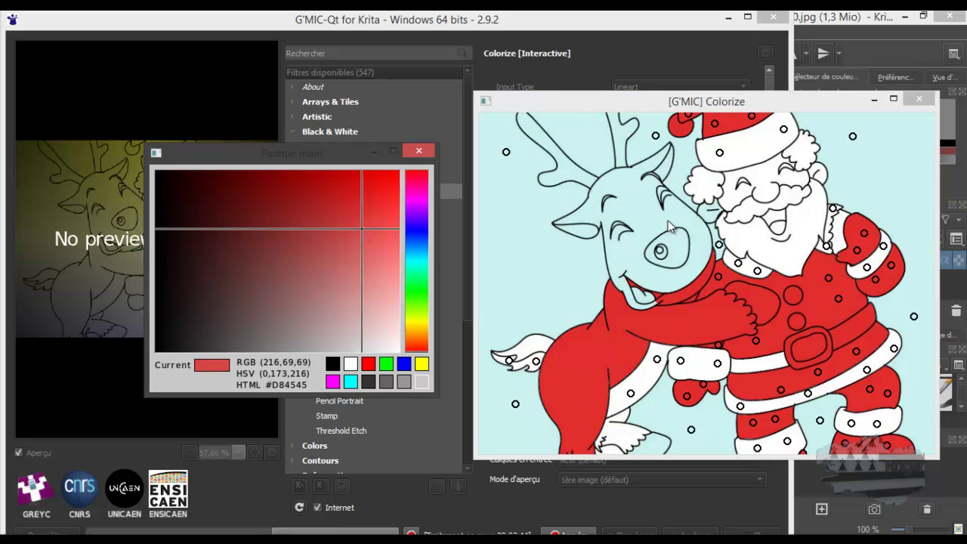
{"action": "left_click", "coordinate": [839, 217]}
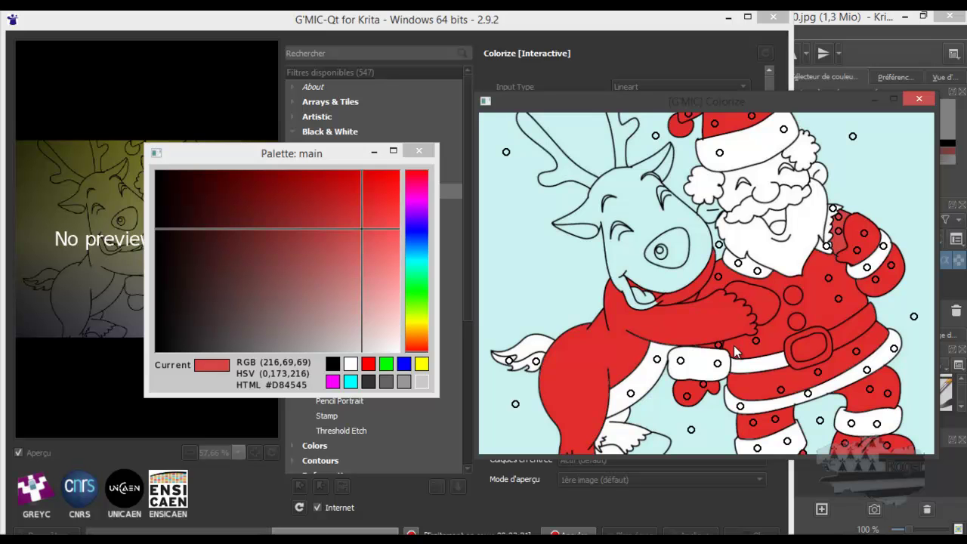
- Place two dark brown #5D4824 points on Santa's belt
{"action": "left_click", "coordinate": [417, 332]}
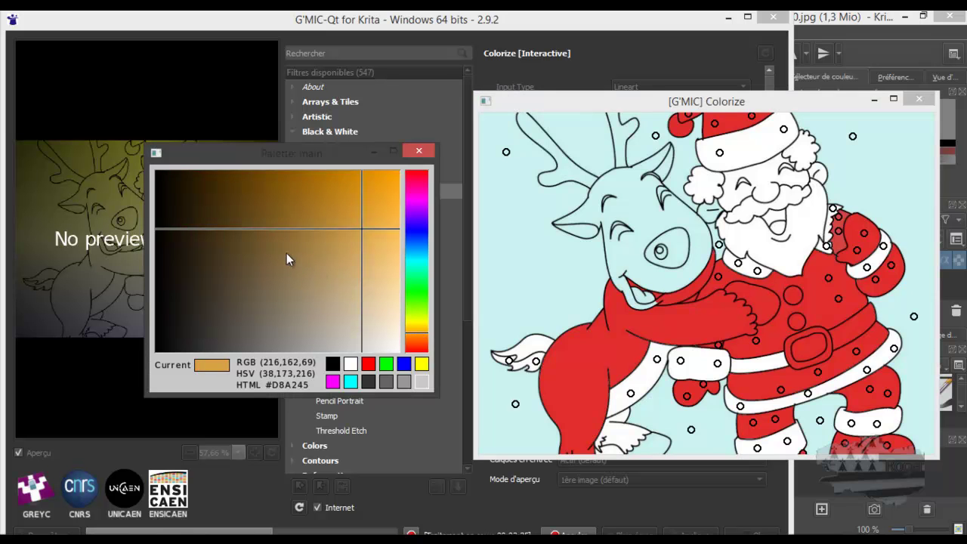
{"action": "left_click", "coordinate": [244, 241]}
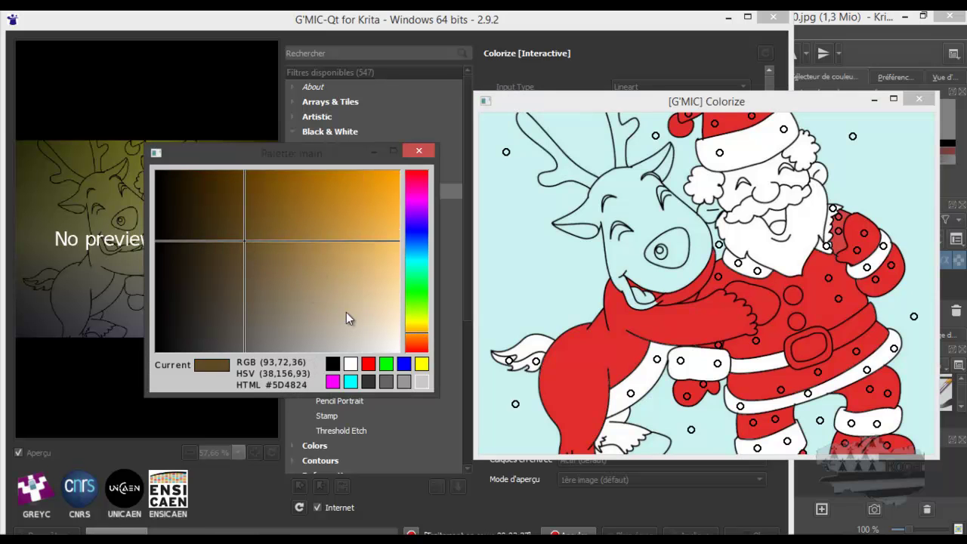
{"action": "left_click", "coordinate": [737, 365]}
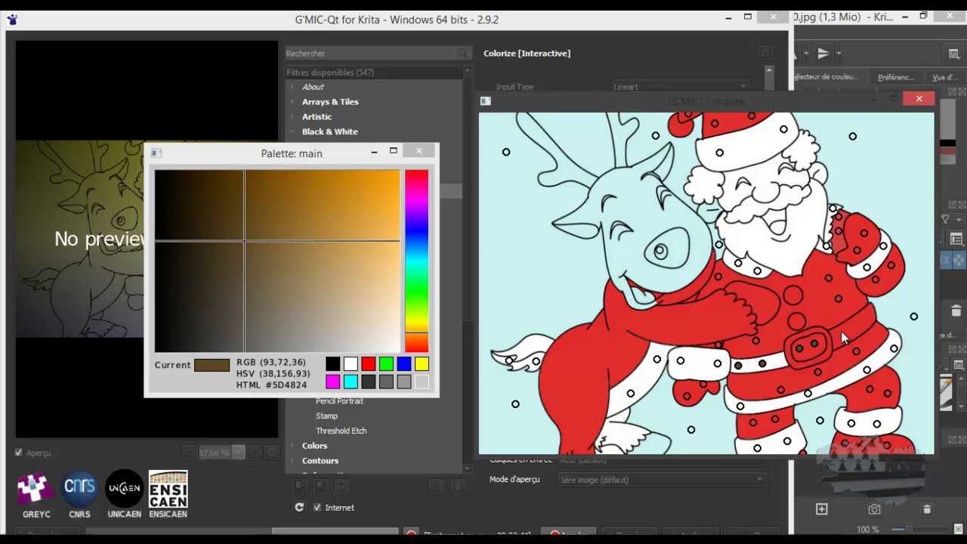
{"action": "left_click", "coordinate": [864, 317]}
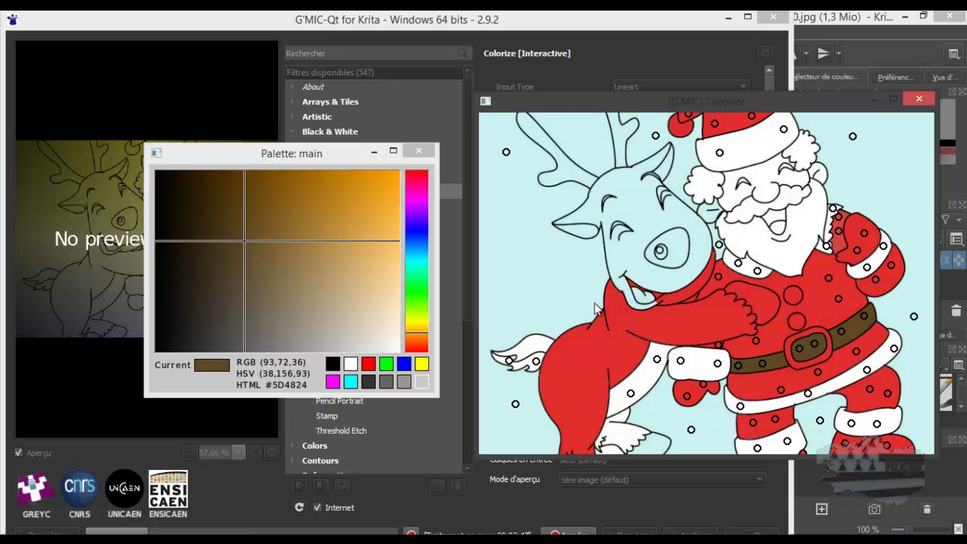
- Place grey #969696 points on Santa's belt buckle
{"action": "left_click", "coordinate": [404, 381]}
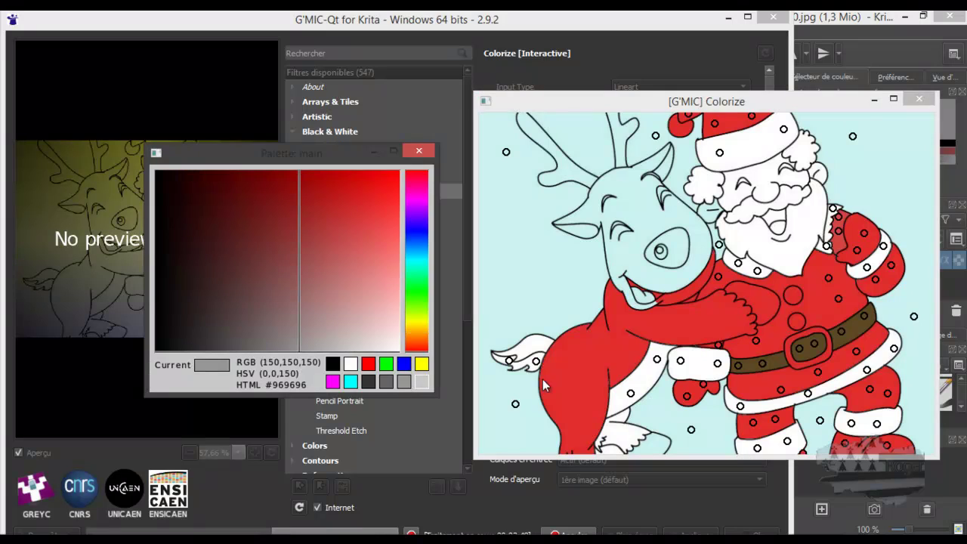
{"action": "left_click", "coordinate": [788, 348]}
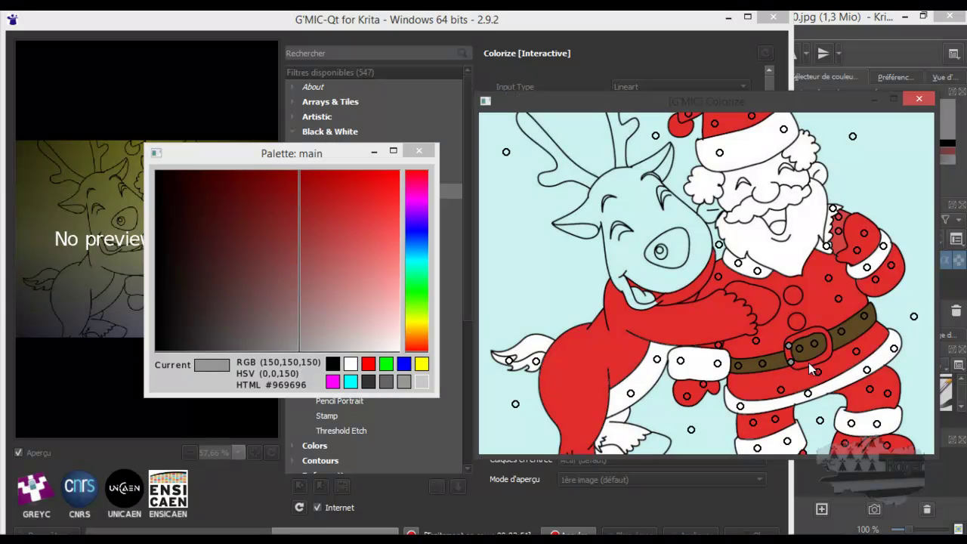
{"action": "left_click", "coordinate": [827, 353]}
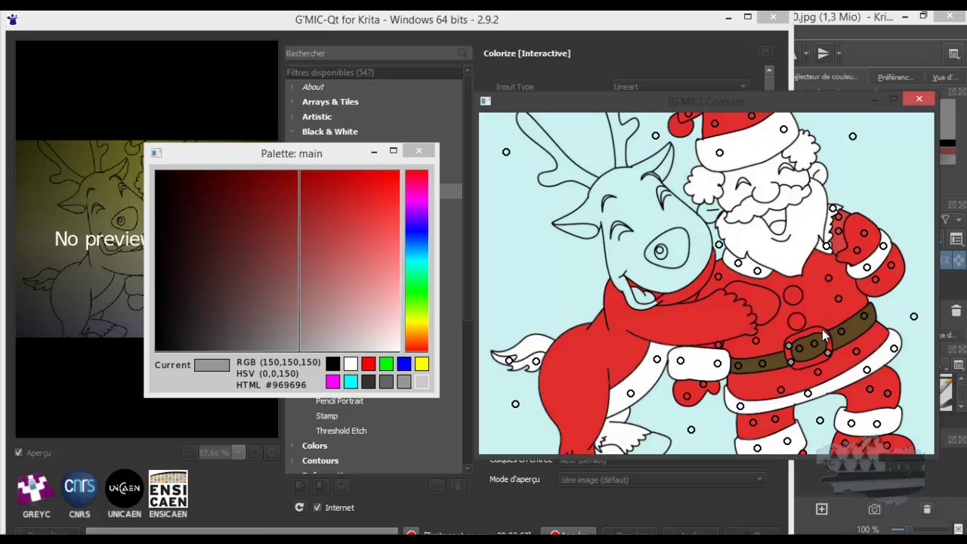
{"action": "left_click", "coordinate": [821, 330]}
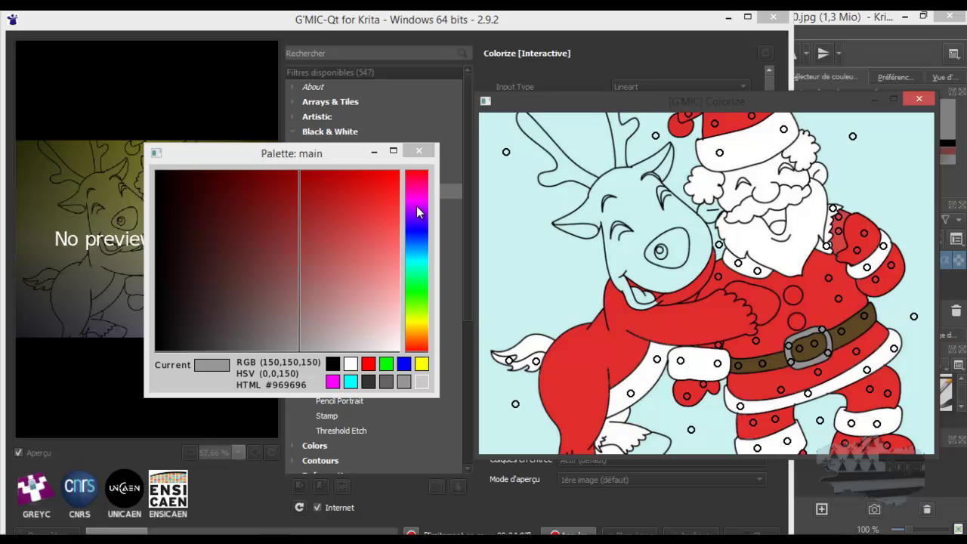
- Close the palette and interactive colouring windows, then apply the colorization to the Krita layer
{"action": "left_click", "coordinate": [418, 149]}
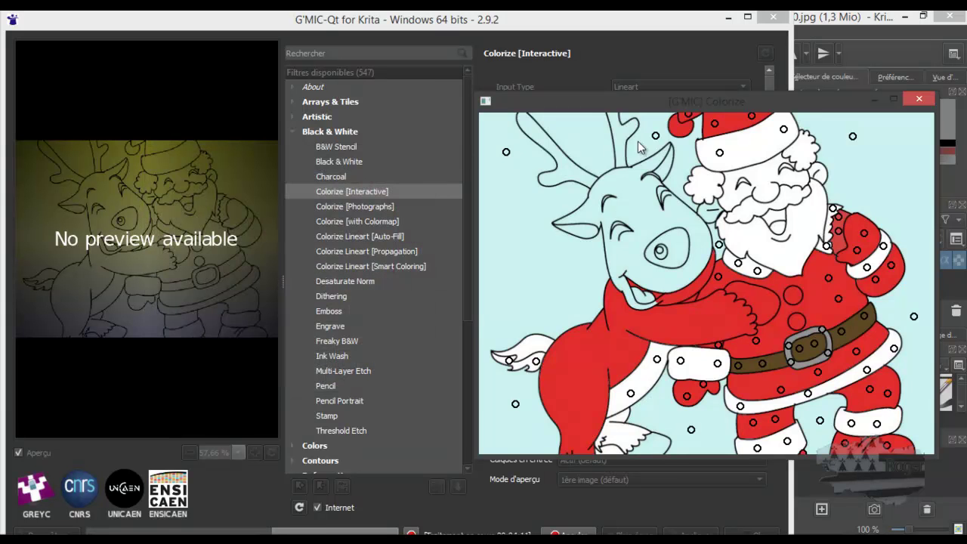
{"action": "left_click", "coordinate": [920, 100]}
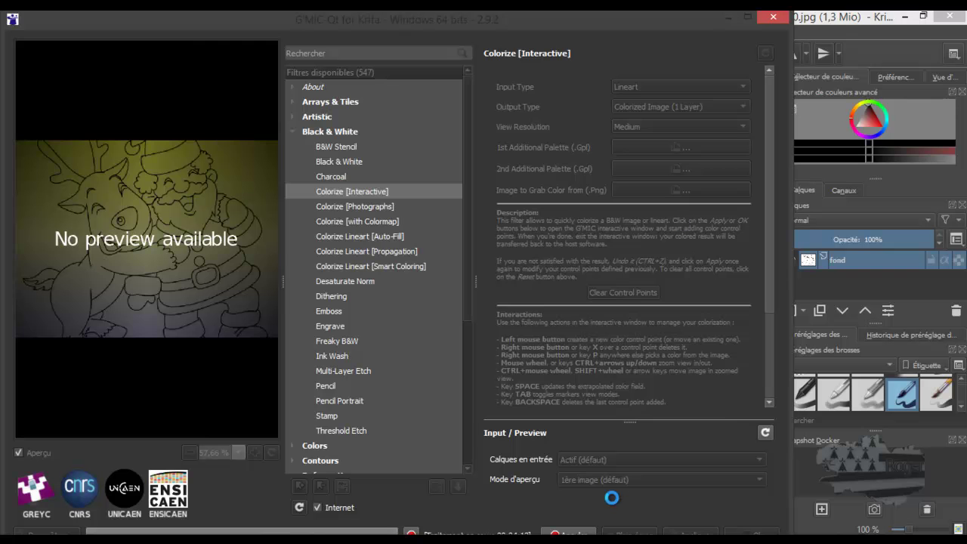
{"action": "left_click", "coordinate": [693, 534]}
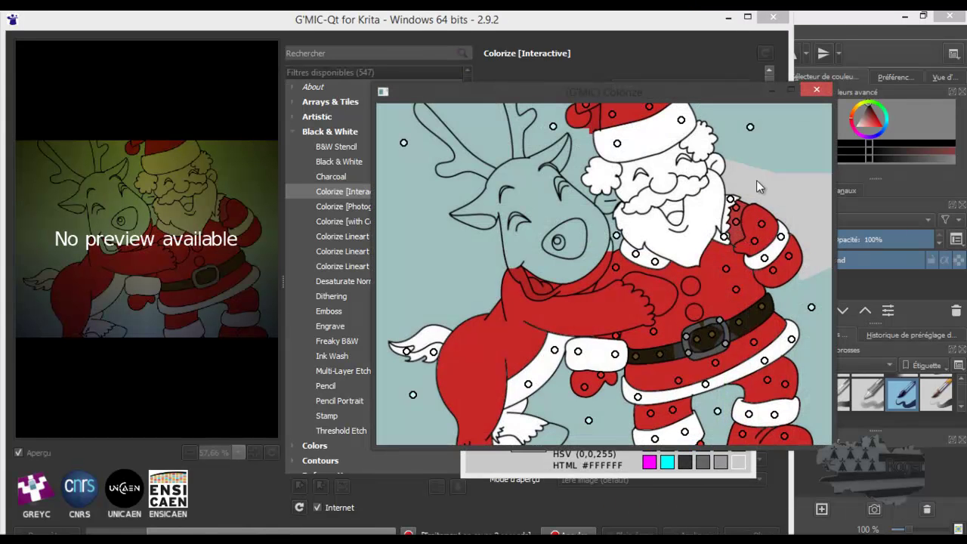
{"action": "left_click", "coordinate": [816, 91]}
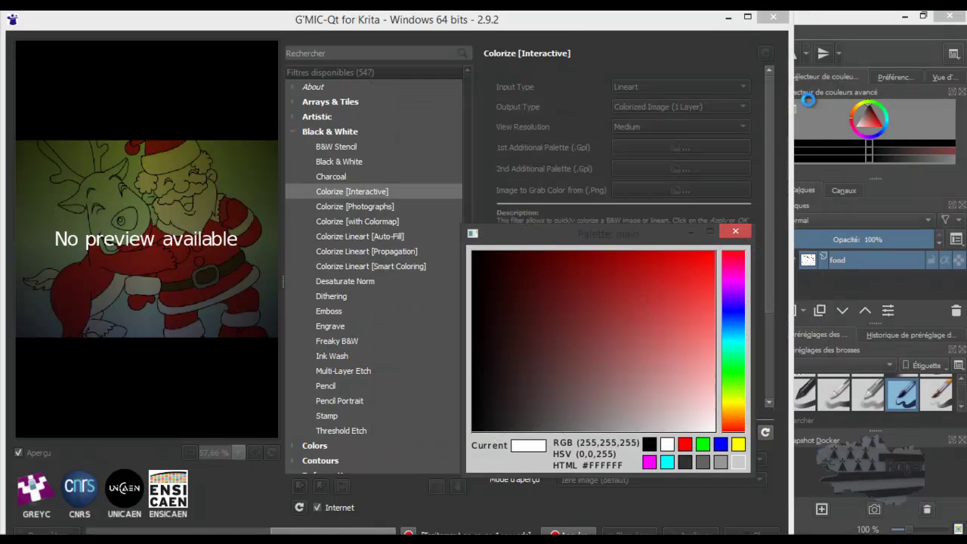
{"action": "left_click", "coordinate": [736, 229]}
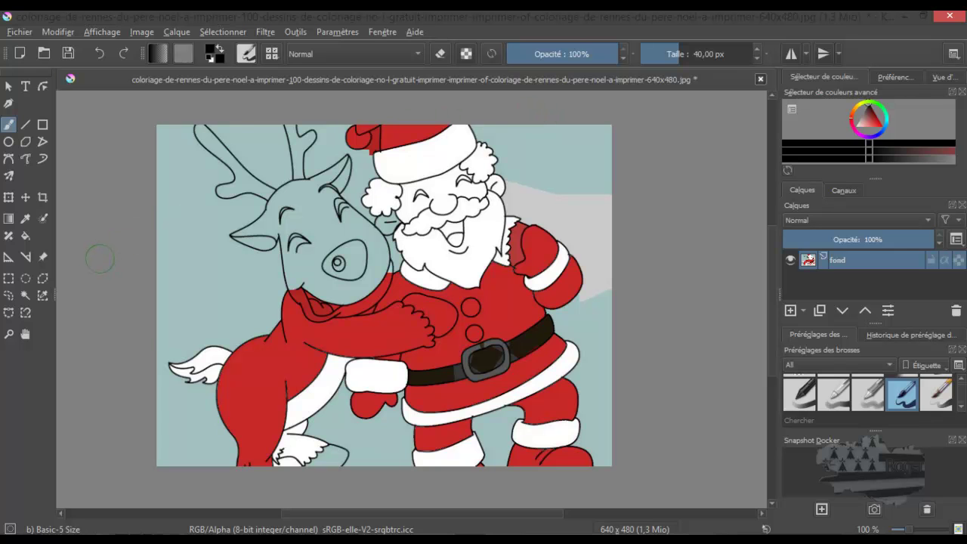
- Switch to the Select Shapes tool, zoom in on the belt and back out, then close Krita
{"action": "left_click", "coordinate": [8, 86]}
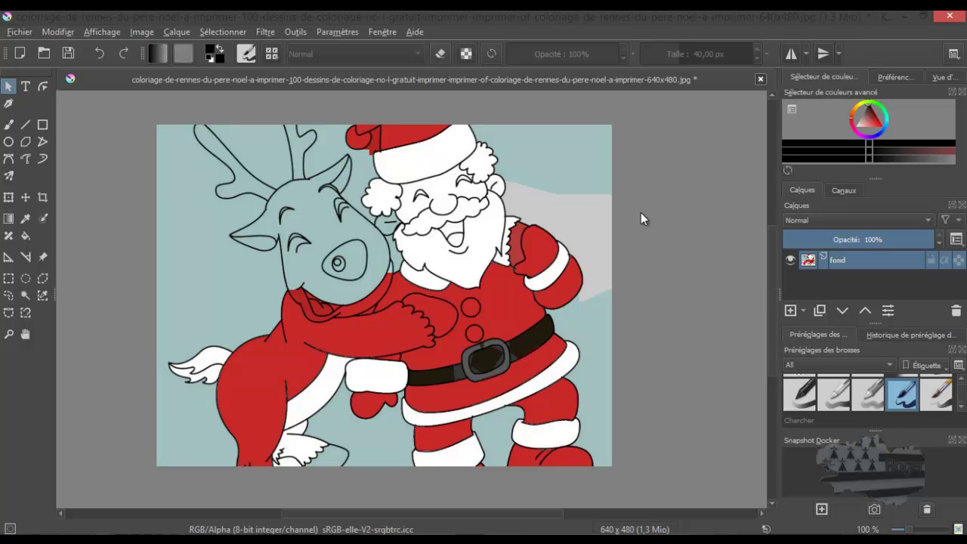
{"action": "scroll", "coordinate": [490, 375], "scroll_direction": "up", "scroll_amount": 3}
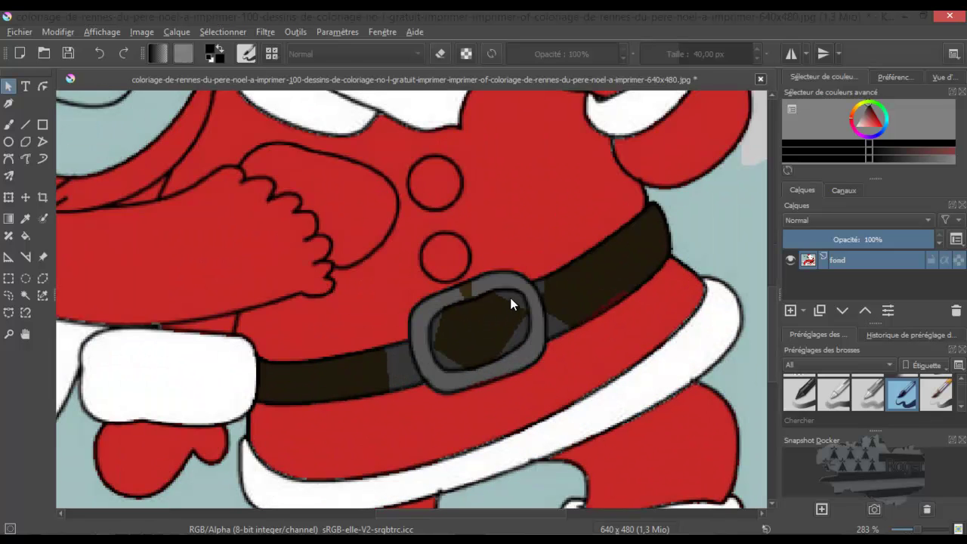
{"action": "scroll", "coordinate": [510, 297], "scroll_direction": "down", "scroll_amount": 3}
{"action": "scroll", "coordinate": [509, 297], "scroll_direction": "down", "scroll_amount": 2}
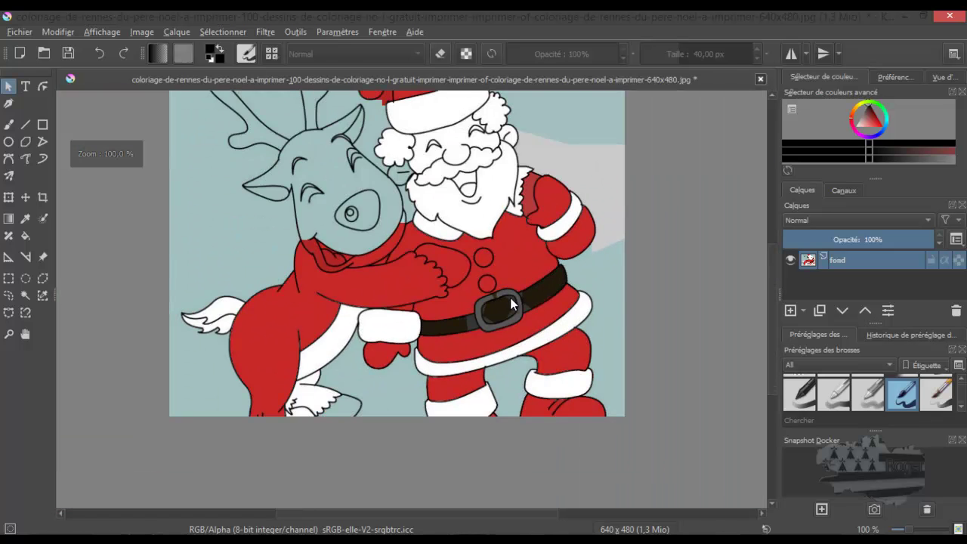
{"action": "scroll", "coordinate": [510, 297], "scroll_direction": "up", "scroll_amount": 1}
{"action": "scroll", "coordinate": [510, 297], "scroll_direction": "down", "scroll_amount": 1}
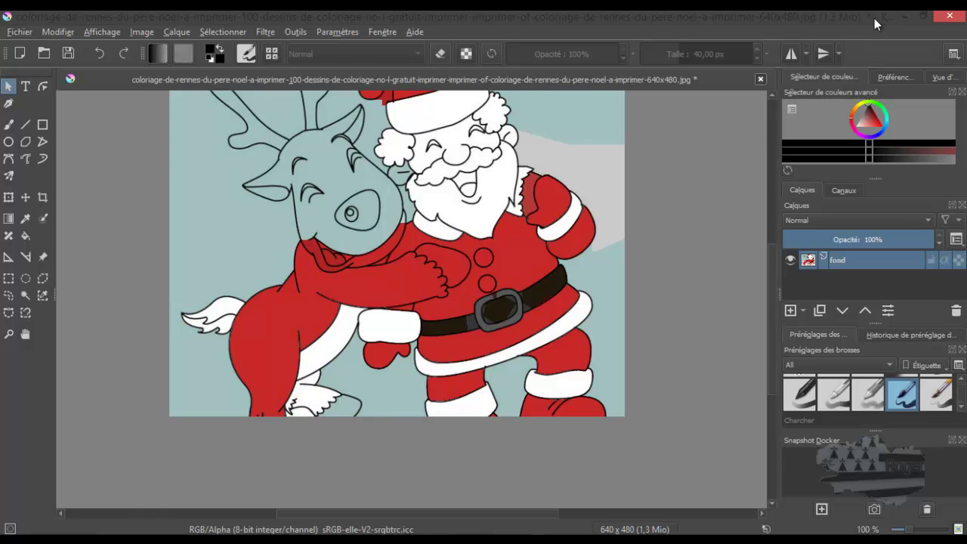
{"action": "left_click", "coordinate": [940, 20]}
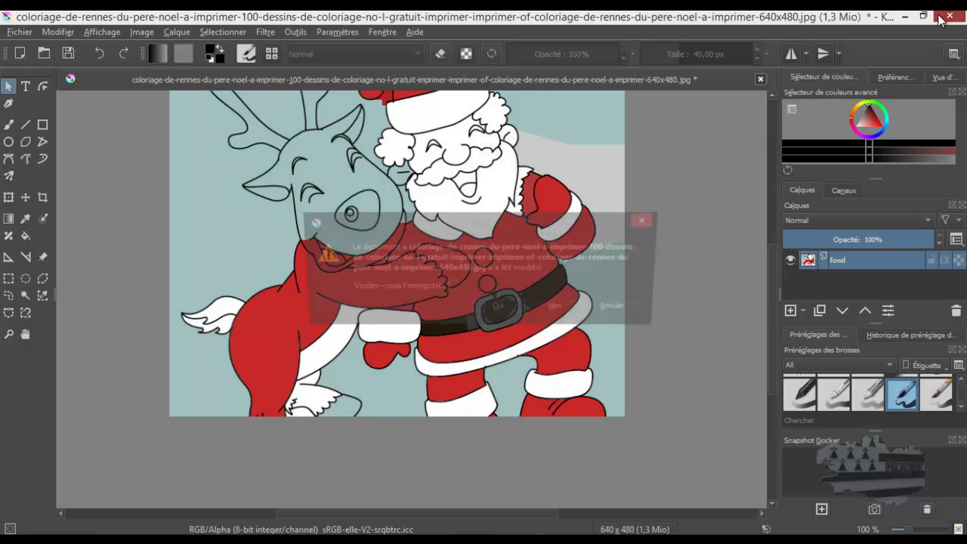
- Discard the drawing's changes, then open the uploader's channel page from the bookmarks bar
{"action": "left_click", "coordinate": [560, 309]}
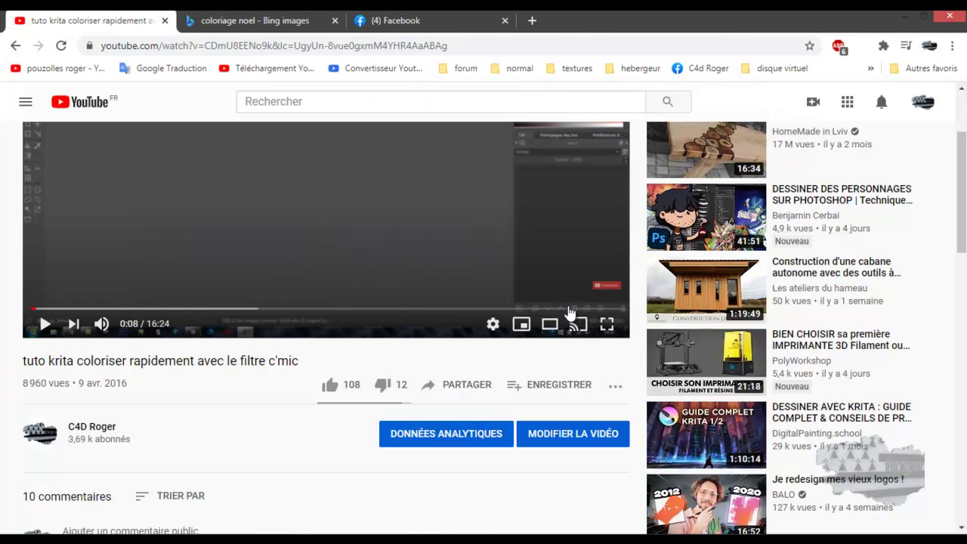
{"action": "scroll", "coordinate": [383, 276], "scroll_direction": "up", "scroll_amount": 2}
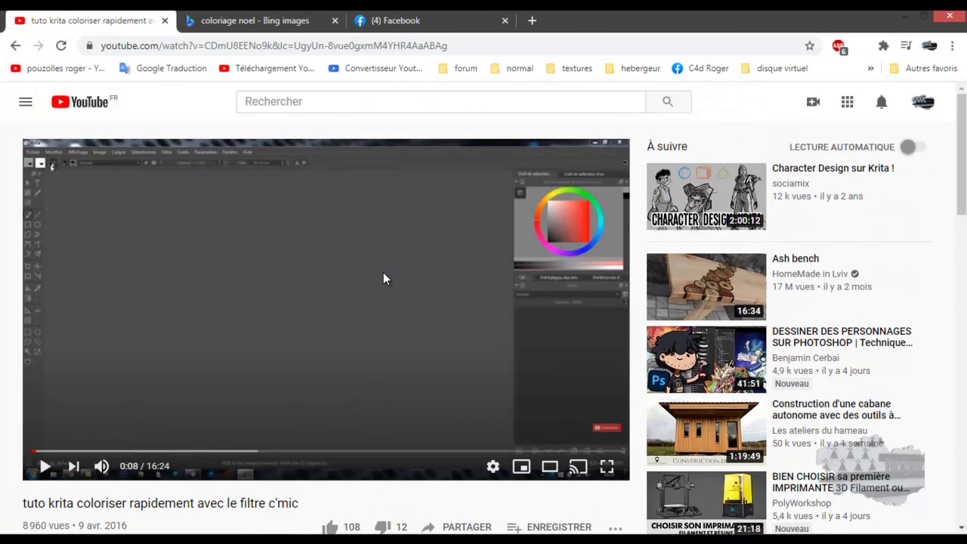
{"action": "left_click", "coordinate": [79, 70]}
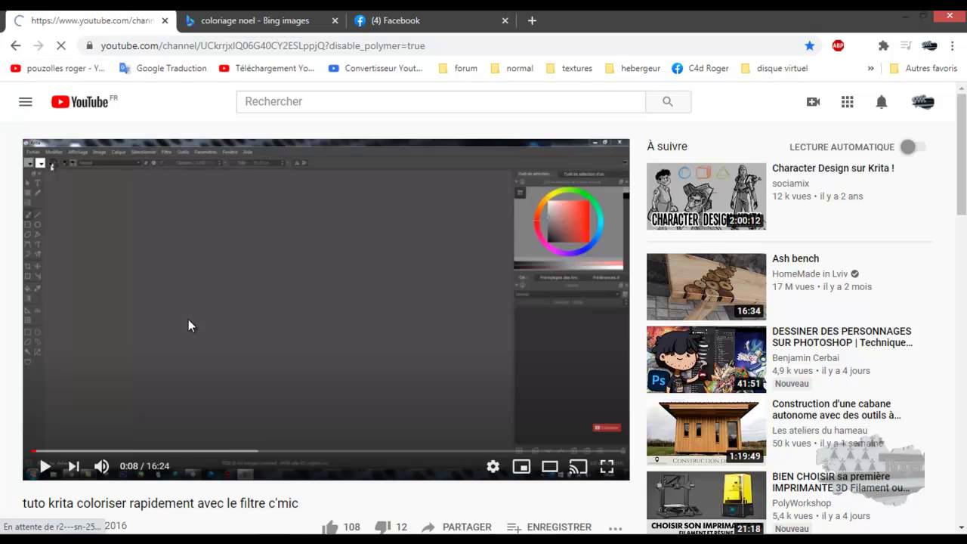